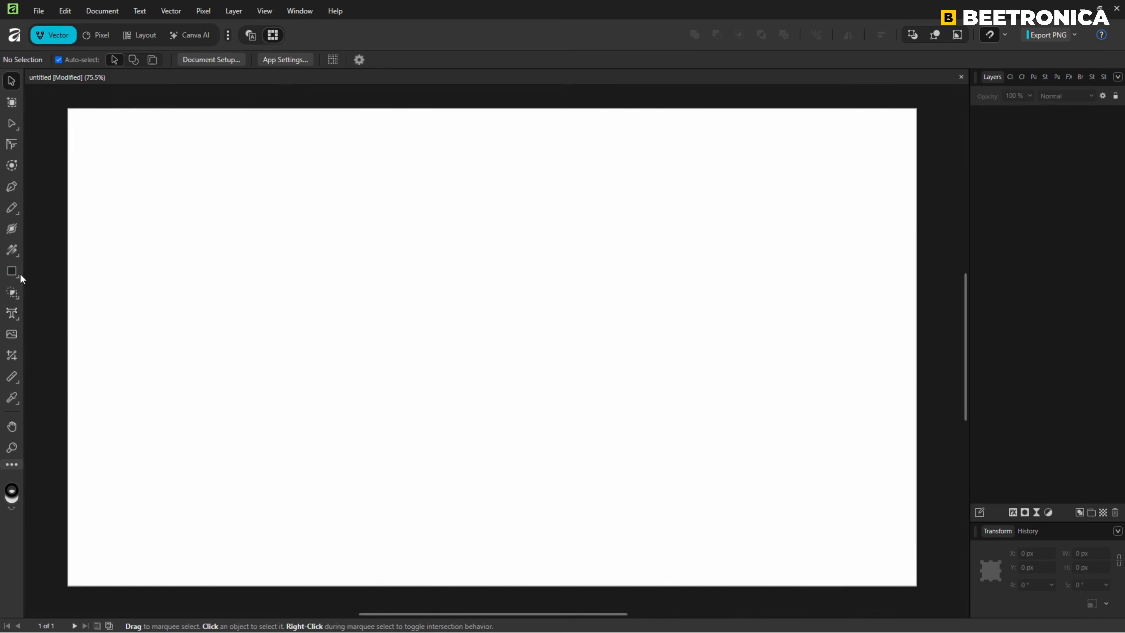
Draw a circle about 386 px in diameter with the Ellipse Tool and centre it horizontally in the upper half of the page.
{"action": "right_click", "coordinate": [15, 270]}
{"action": "left_click", "coordinate": [62, 216]}
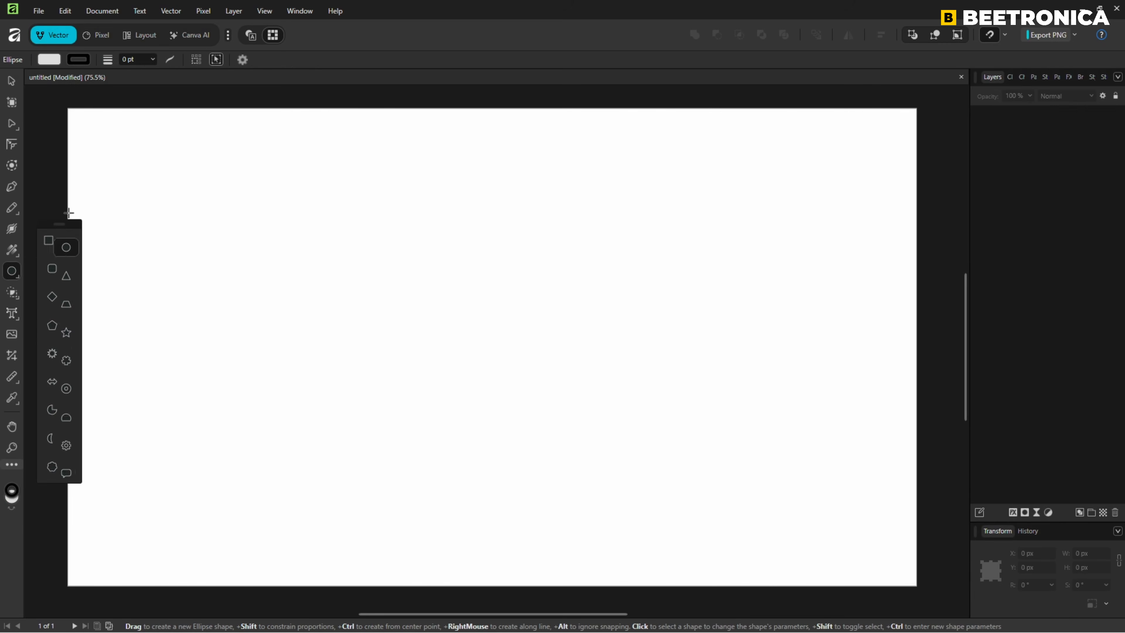
{"action": "left_click_drag", "start_coordinate": [419, 161], "coordinate": [590, 330]}
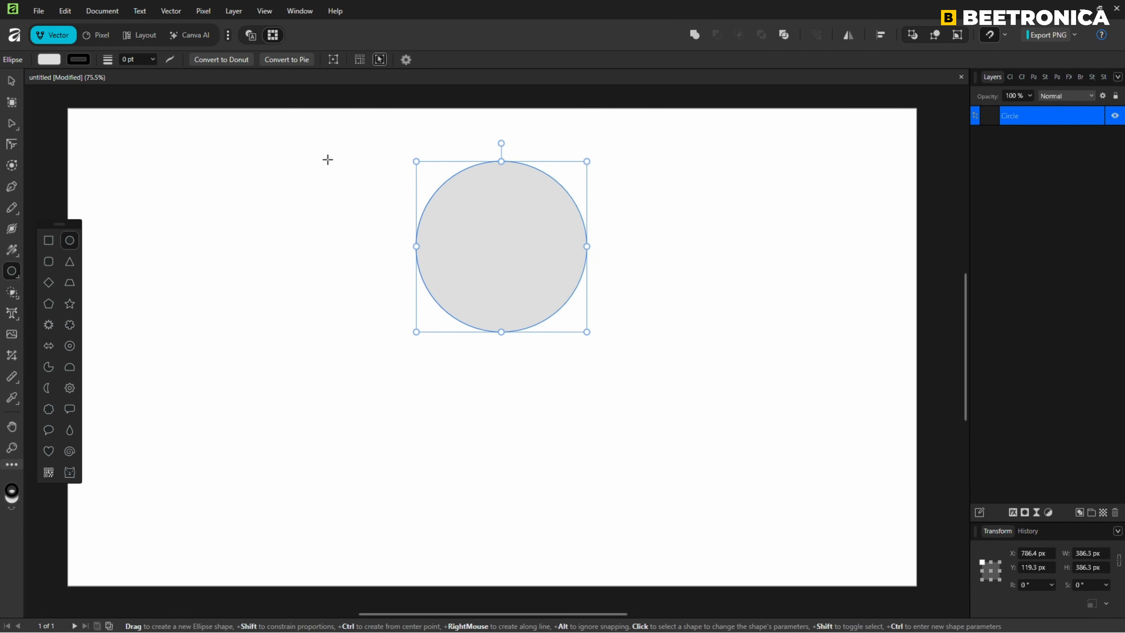
{"action": "left_click", "coordinate": [13, 81]}
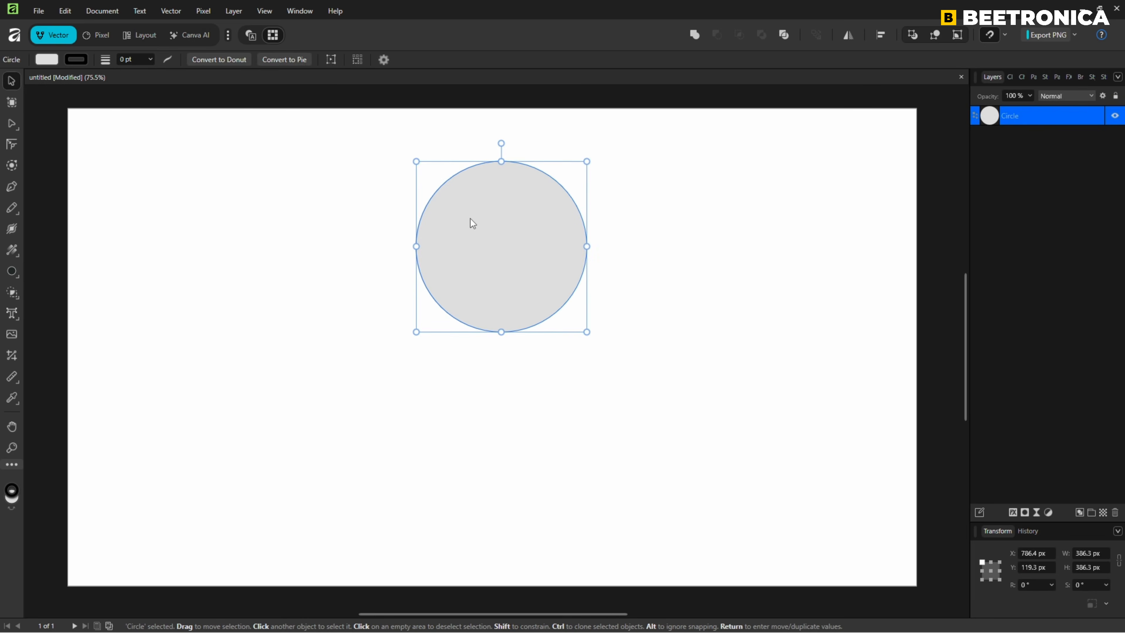
{"action": "left_click_drag", "start_coordinate": [474, 239], "coordinate": [470, 254]}
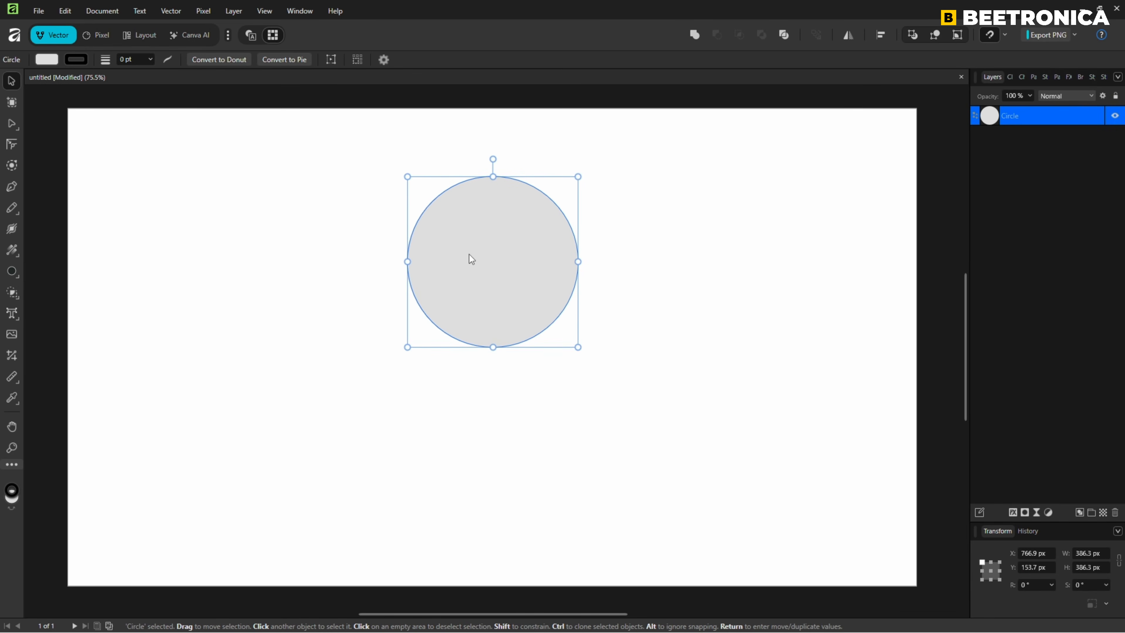
Remove the circle's fill and give it a 1 pt black stroke.
{"action": "left_click", "coordinate": [47, 60]}
{"action": "left_click", "coordinate": [185, 74]}
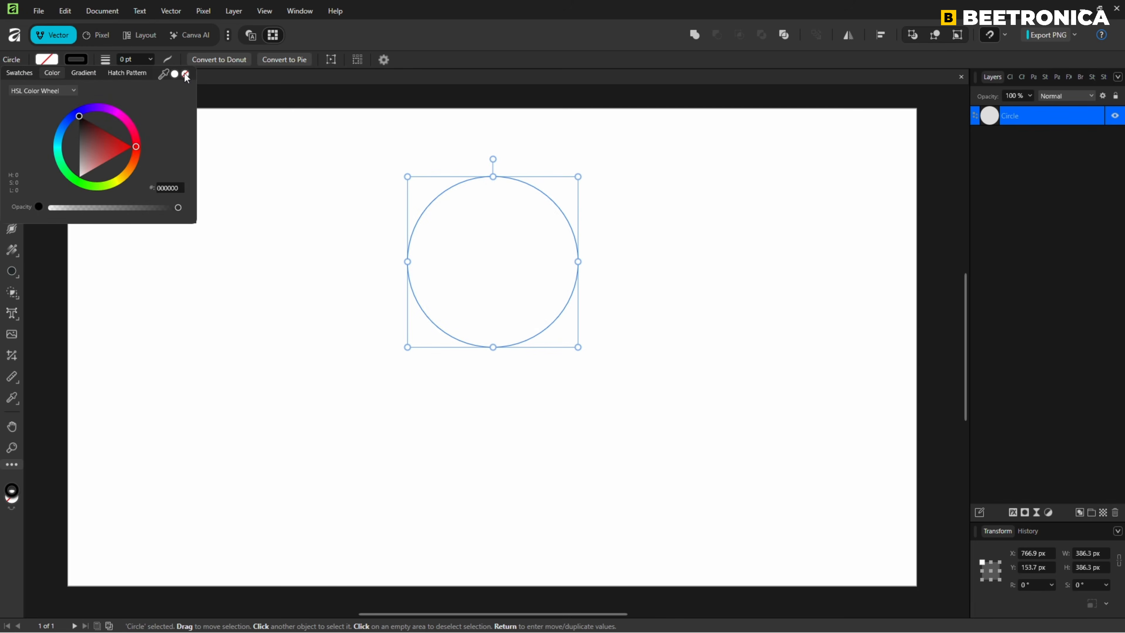
{"action": "left_click", "coordinate": [80, 62]}
{"action": "left_click", "coordinate": [84, 118]}
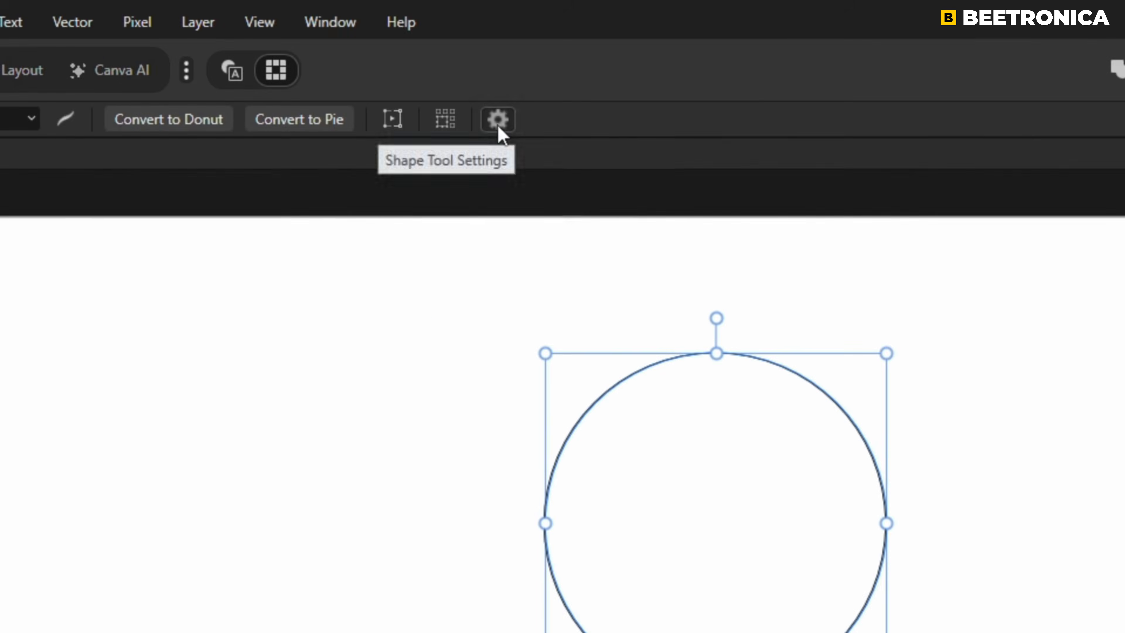
Enable the transform origin and move it straight down to just inside the circle's lower edge, at about Y 502 px.
{"action": "left_click", "coordinate": [392, 67]}
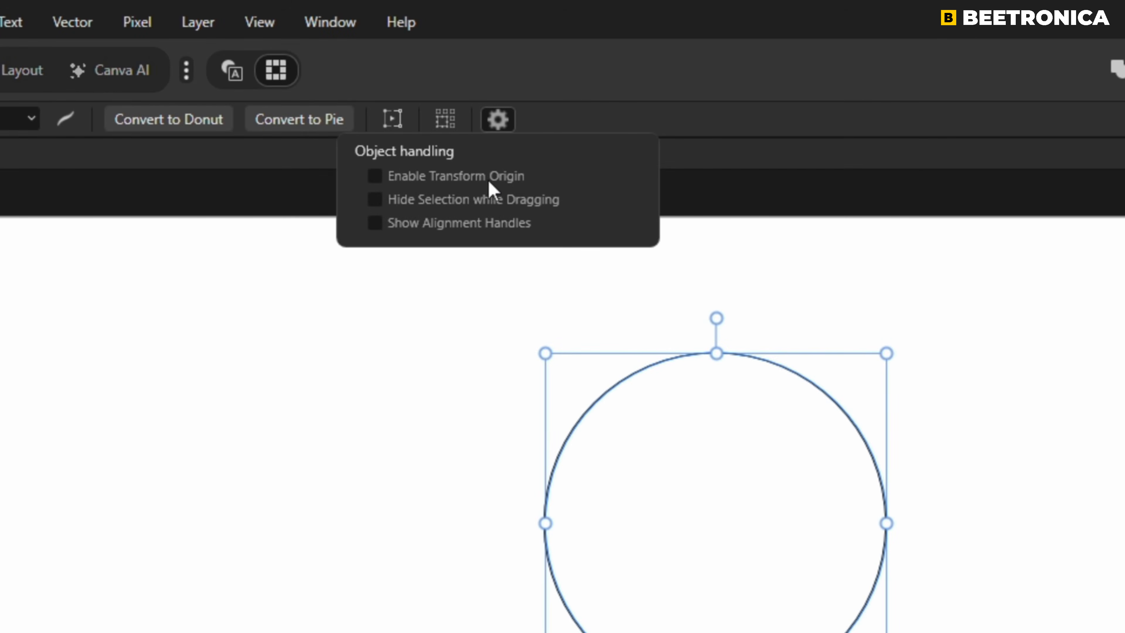
{"action": "left_click", "coordinate": [375, 176]}
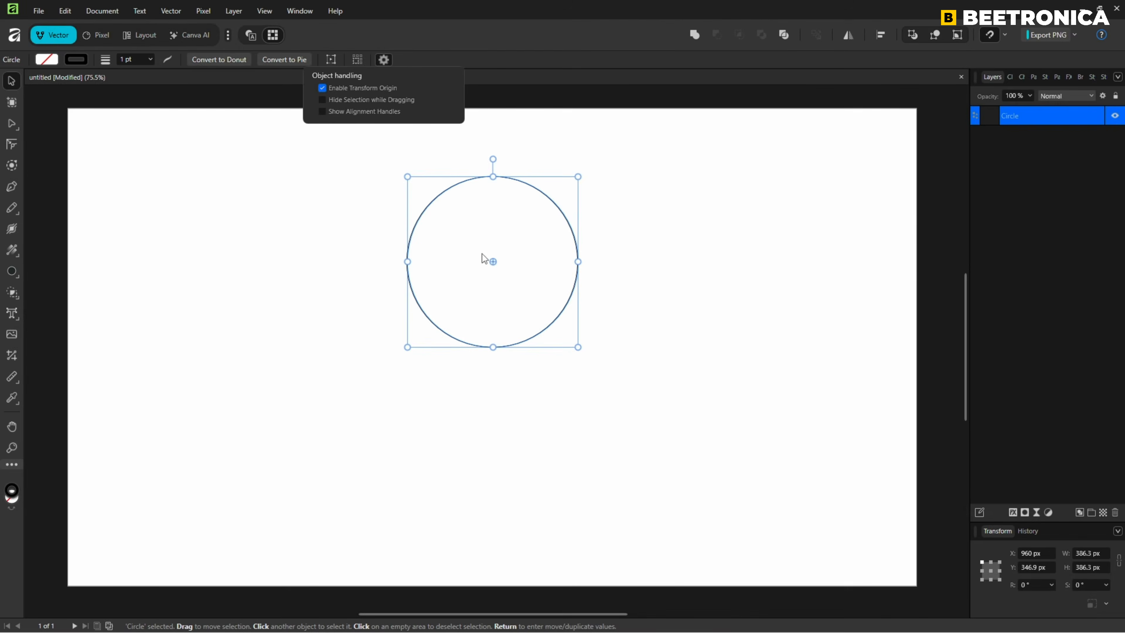
{"action": "left_click_drag", "start_coordinate": [492, 262], "coordinate": [488, 331]}
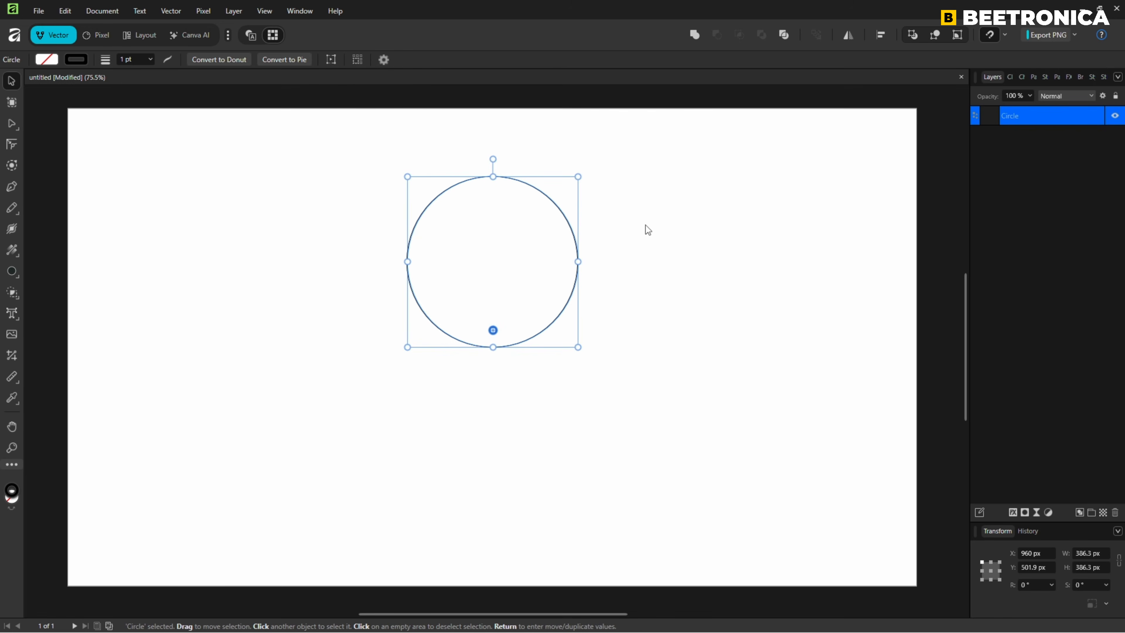
Duplicate the circle and rotate the copy 5° around the moved transform origin.
{"action": "key", "text": "ctrl+j"}
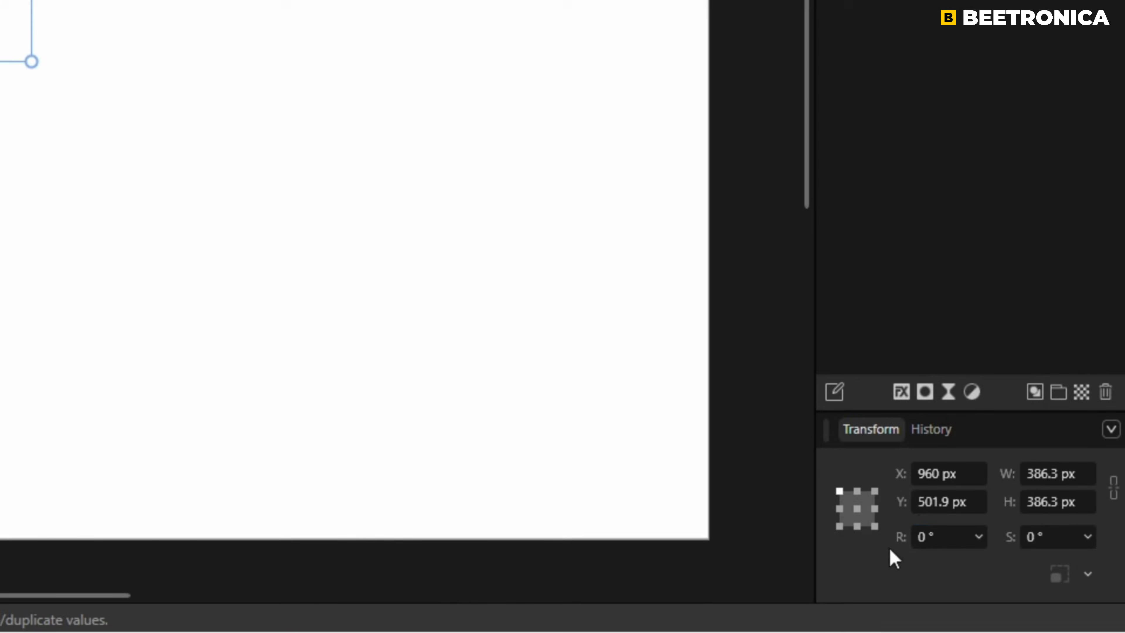
{"action": "left_click", "coordinate": [1029, 585]}
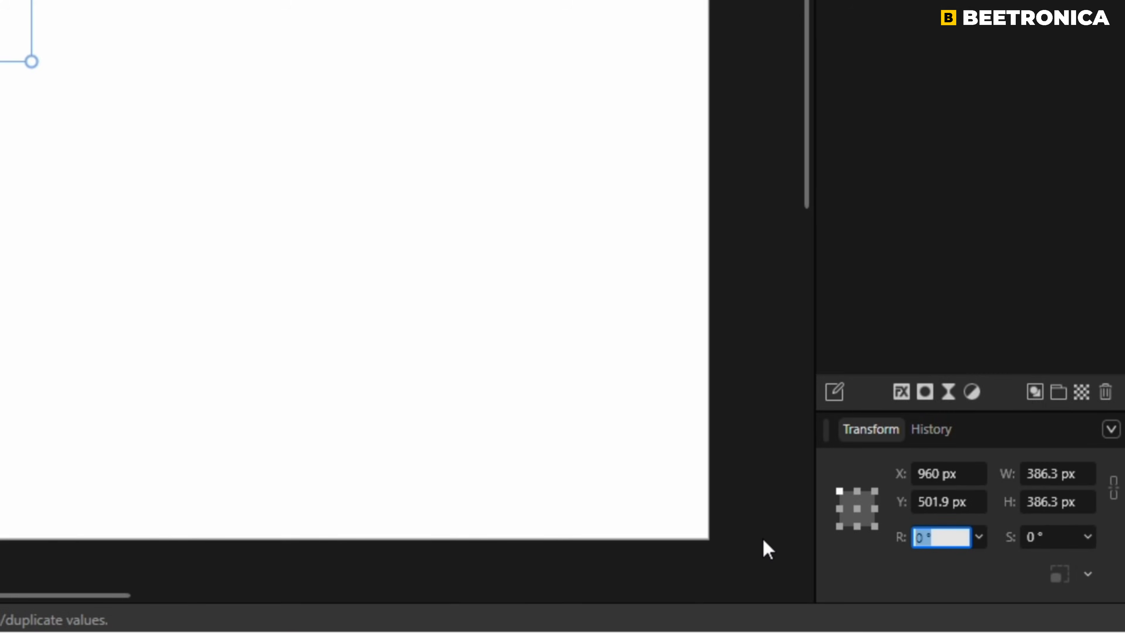
{"action": "type", "text": "5"}
{"action": "key", "text": "Return"}
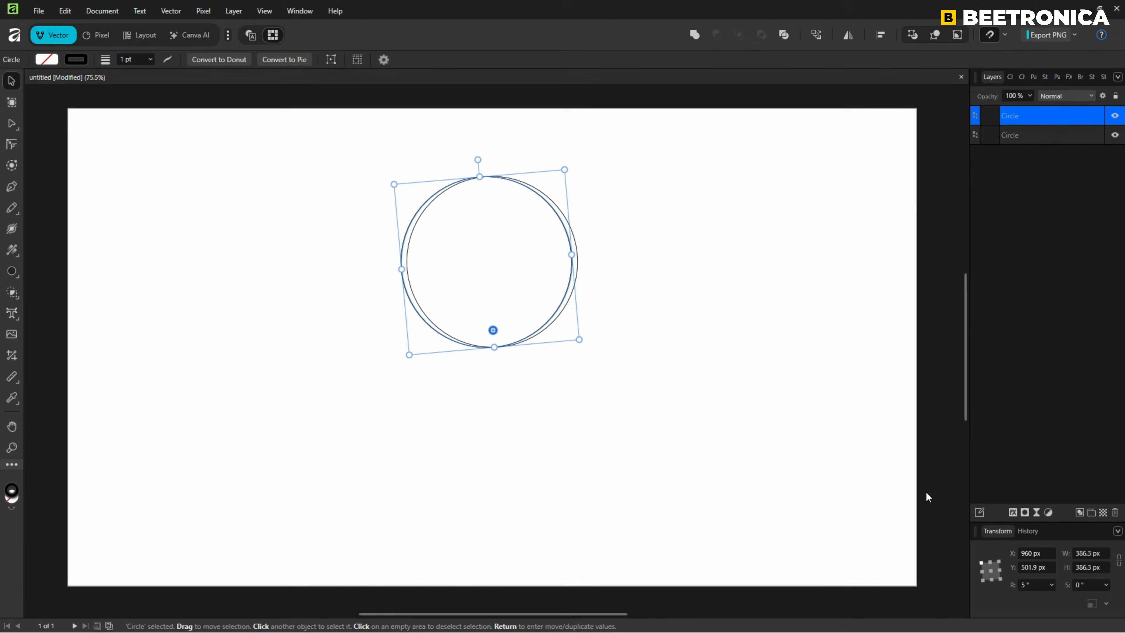
Repeat the 5° rotated duplication until the circles complete a full turn around the transform origin.
{"action": "key", "text": "ctrl+j"}
{"action": "key", "text": "ctrl+j"}
{"action": "key", "text": "ctrl+j"}
{"action": "key", "text": "ctrl+j"}
{"action": "key", "text": "ctrl+j"}
{"action": "key", "text": "ctrl+j"}
{"action": "key", "text": "ctrl+j"}
{"action": "key", "text": "ctrl+j"}
{"action": "key", "text": "ctrl+j"}
{"action": "key", "text": "ctrl+j"}
{"action": "key", "text": "ctrl+j"}
{"action": "key", "text": "ctrl+j"}
{"action": "key", "text": "ctrl+j"}
{"action": "key", "text": "ctrl+j"}
{"action": "key", "text": "ctrl+j"}
{"action": "key", "text": "ctrl+j"}
{"action": "key", "text": "ctrl+j"}
{"action": "key", "text": "ctrl+j"}
{"action": "key", "text": "ctrl+j"}
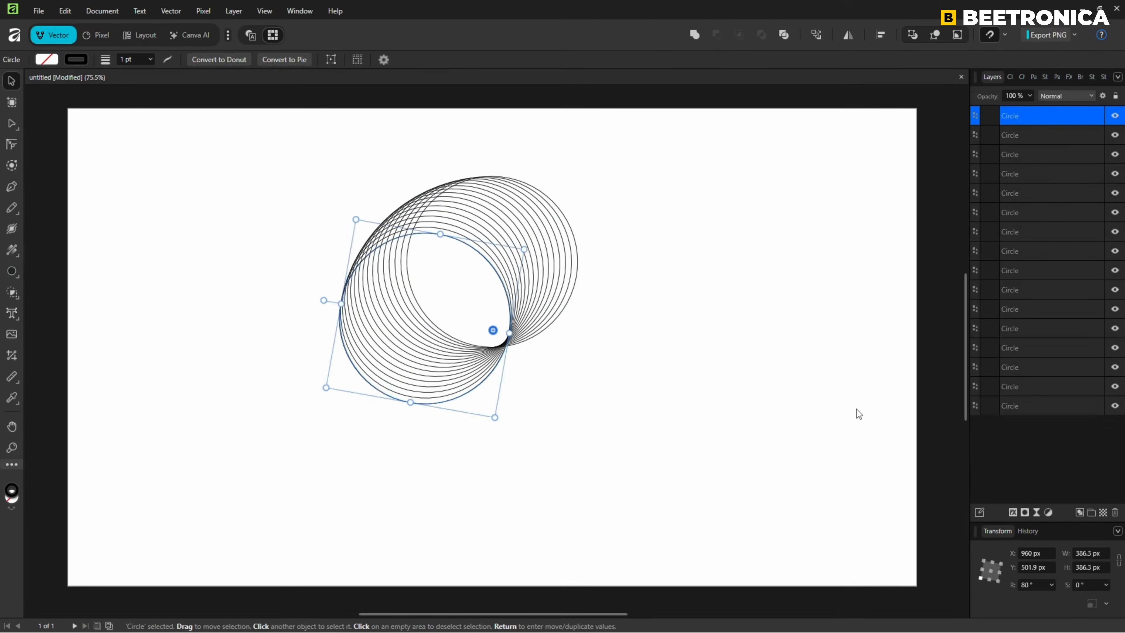
{"action": "key", "text": "ctrl+j"}
{"action": "key", "text": "ctrl+j"}
{"action": "key", "text": "ctrl+j"}
{"action": "key", "text": "ctrl+j"}
{"action": "key", "text": "ctrl+j"}
{"action": "key", "text": "ctrl+j"}
{"action": "key", "text": "ctrl+j"}
{"action": "key", "text": "ctrl+j"}
{"action": "key", "text": "ctrl+j"}
{"action": "key", "text": "ctrl+j"}
{"action": "key", "text": "ctrl+j"}
{"action": "key", "text": "ctrl+j"}
{"action": "key", "text": "ctrl+j"}
{"action": "key", "text": "ctrl+j"}
{"action": "key", "text": "ctrl+j"}
{"action": "key", "text": "ctrl+j"}
{"action": "key", "text": "ctrl+j"}
{"action": "key", "text": "ctrl+j"}
{"action": "key", "text": "ctrl+j"}
{"action": "key", "text": "ctrl+j"}
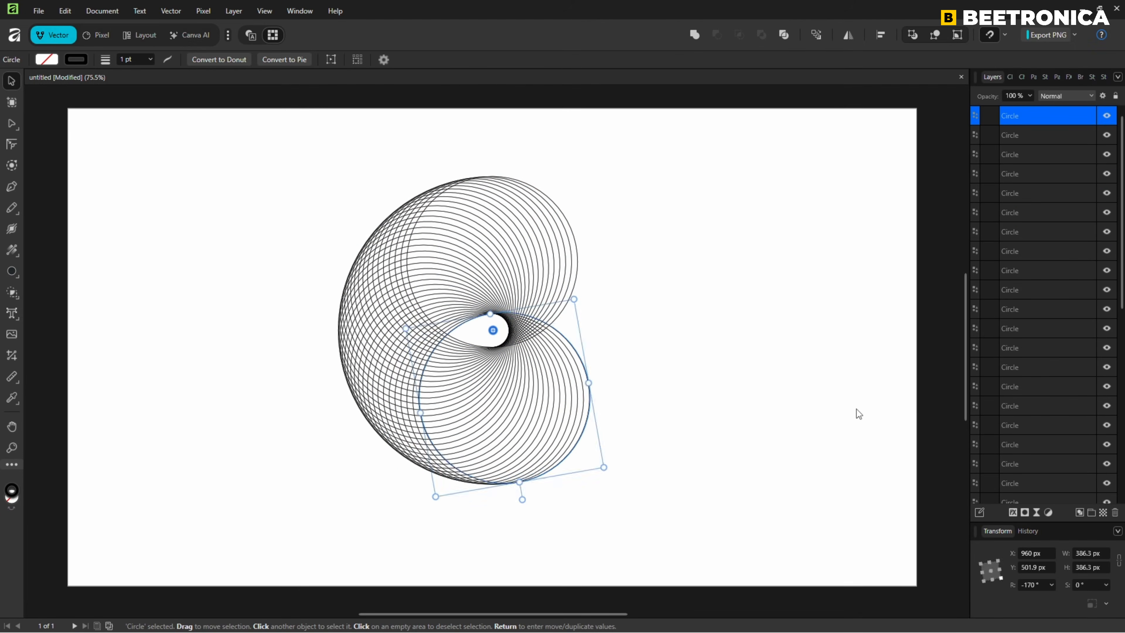
{"action": "key", "text": "ctrl+j"}
{"action": "key", "text": "ctrl+j"}
{"action": "key", "text": "ctrl+j"}
{"action": "key", "text": "ctrl+j"}
{"action": "key", "text": "ctrl+j"}
{"action": "key", "text": "ctrl+j"}
{"action": "key", "text": "ctrl+j"}
{"action": "key", "text": "ctrl+j"}
{"action": "key", "text": "ctrl+j"}
{"action": "key", "text": "ctrl+j"}
{"action": "key", "text": "ctrl+j"}
{"action": "key", "text": "ctrl+j"}
{"action": "key", "text": "ctrl+j"}
{"action": "key", "text": "ctrl+j"}
{"action": "key", "text": "ctrl+j"}
{"action": "key", "text": "ctrl+j"}
{"action": "key", "text": "ctrl+j"}
{"action": "key", "text": "ctrl+j"}
{"action": "key", "text": "ctrl+j"}
{"action": "key", "text": "ctrl+j"}
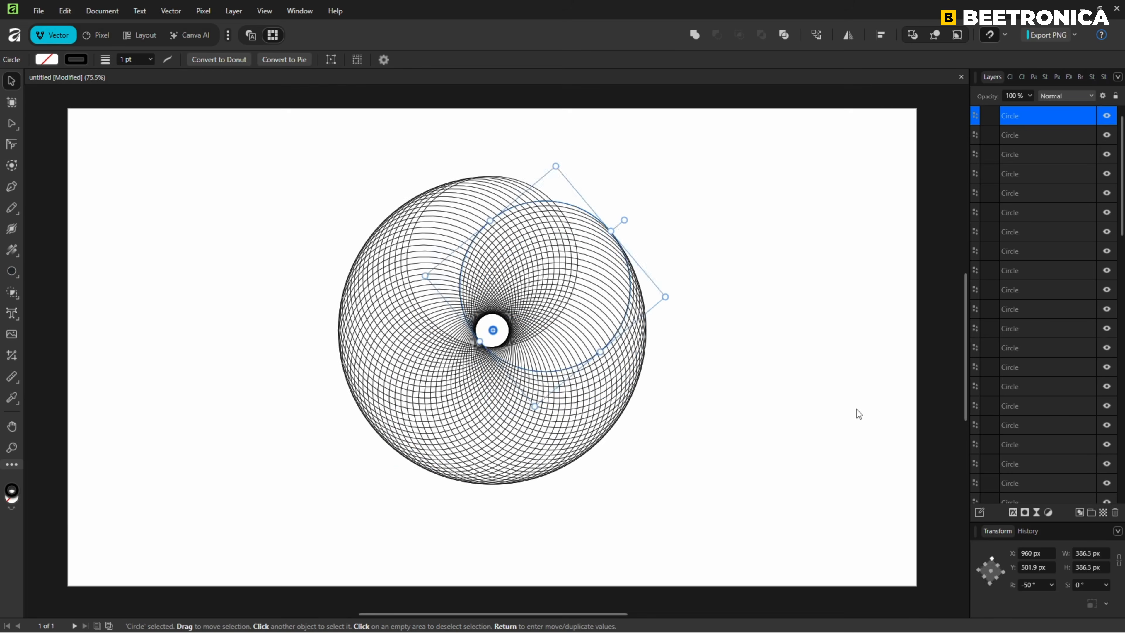
{"action": "key", "text": "ctrl+j"}
{"action": "key", "text": "ctrl+j"}
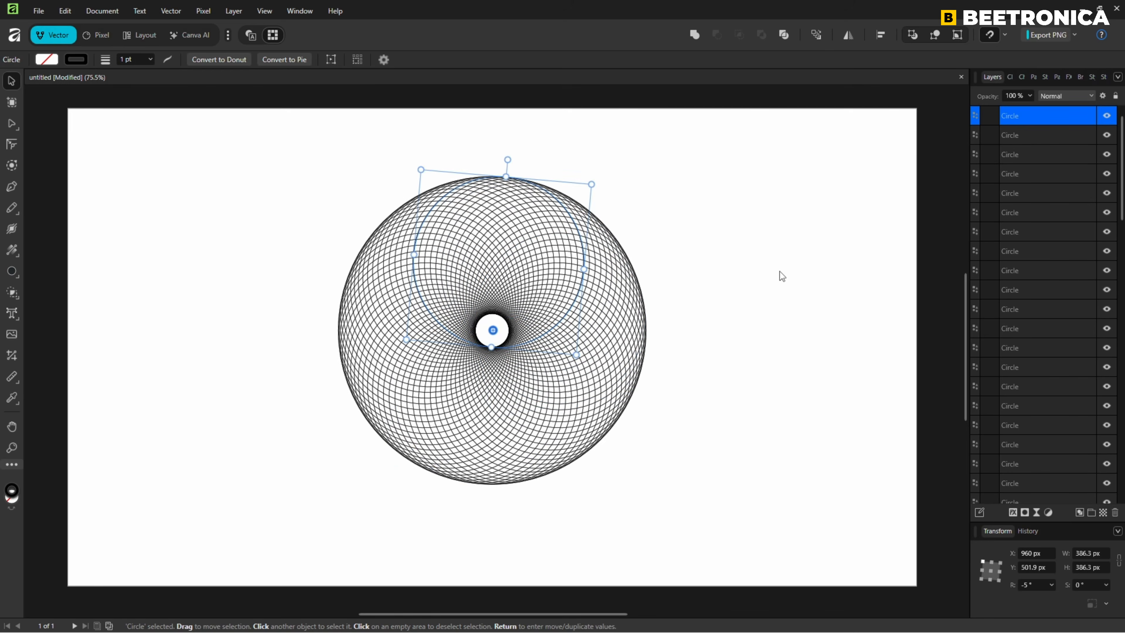
Select all the rotated circles and group them.
{"action": "left_click", "coordinate": [780, 270]}
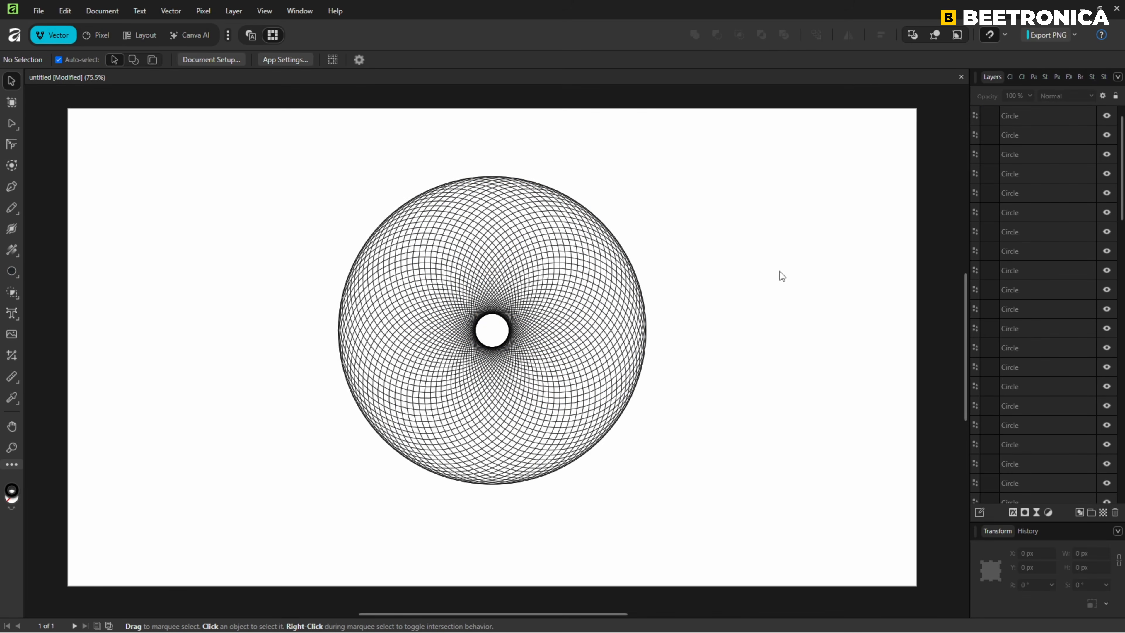
{"action": "left_click_drag", "start_coordinate": [281, 148], "coordinate": [756, 530]}
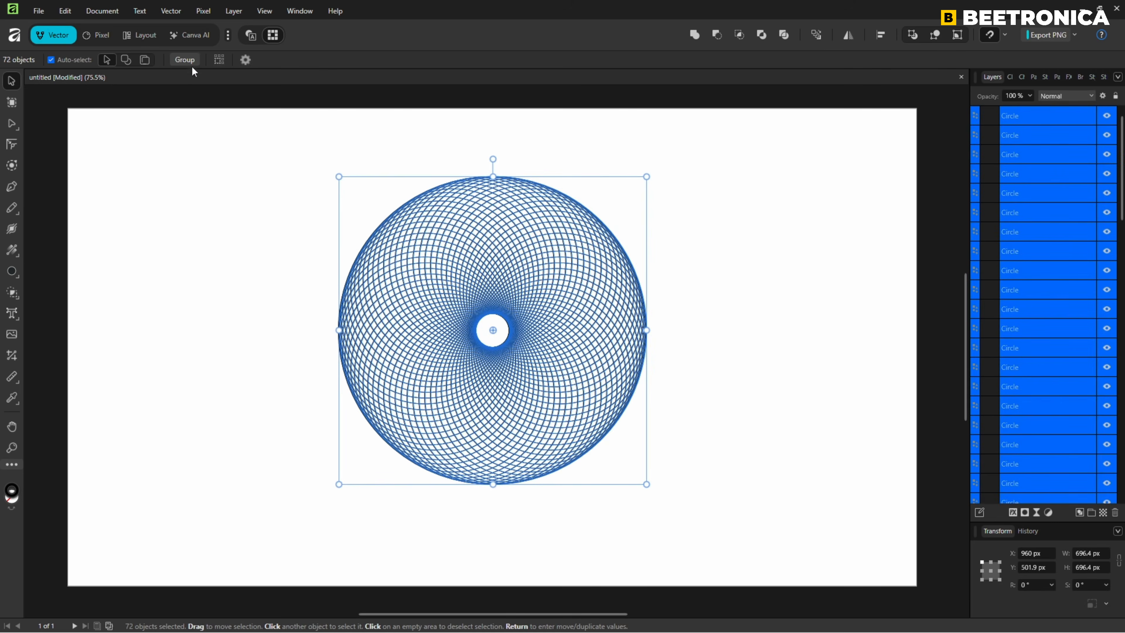
{"action": "left_click", "coordinate": [184, 60]}
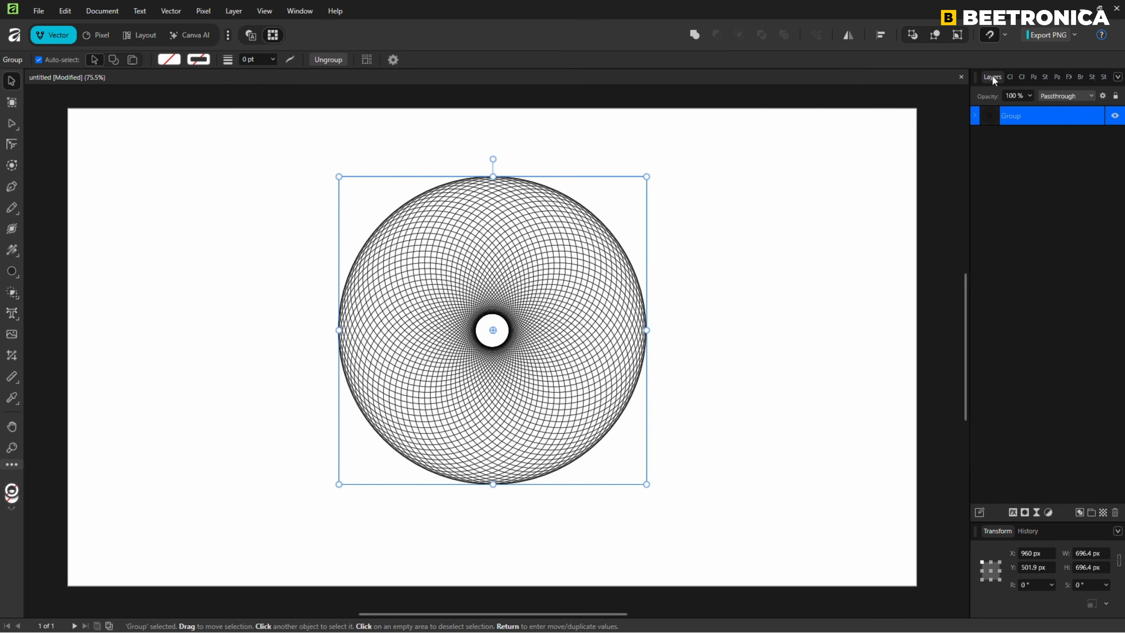
Open the layer effects for the group, move the dialog off the artwork and enable Gradient Overlay.
{"action": "left_click", "coordinate": [1013, 512]}
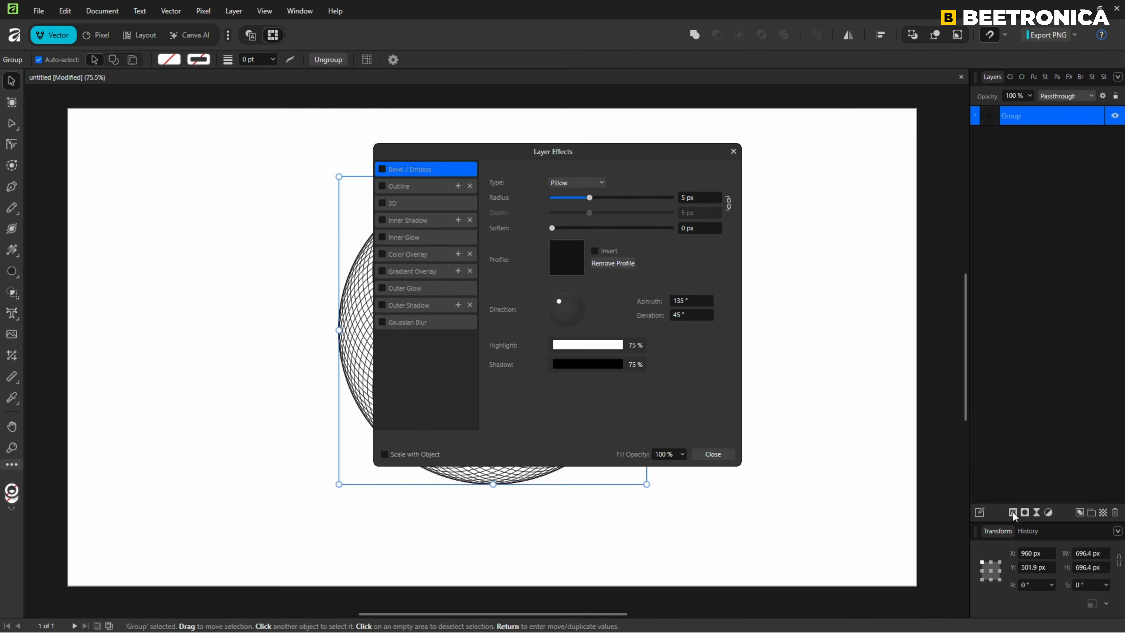
{"action": "left_click_drag", "start_coordinate": [591, 148], "coordinate": [887, 184]}
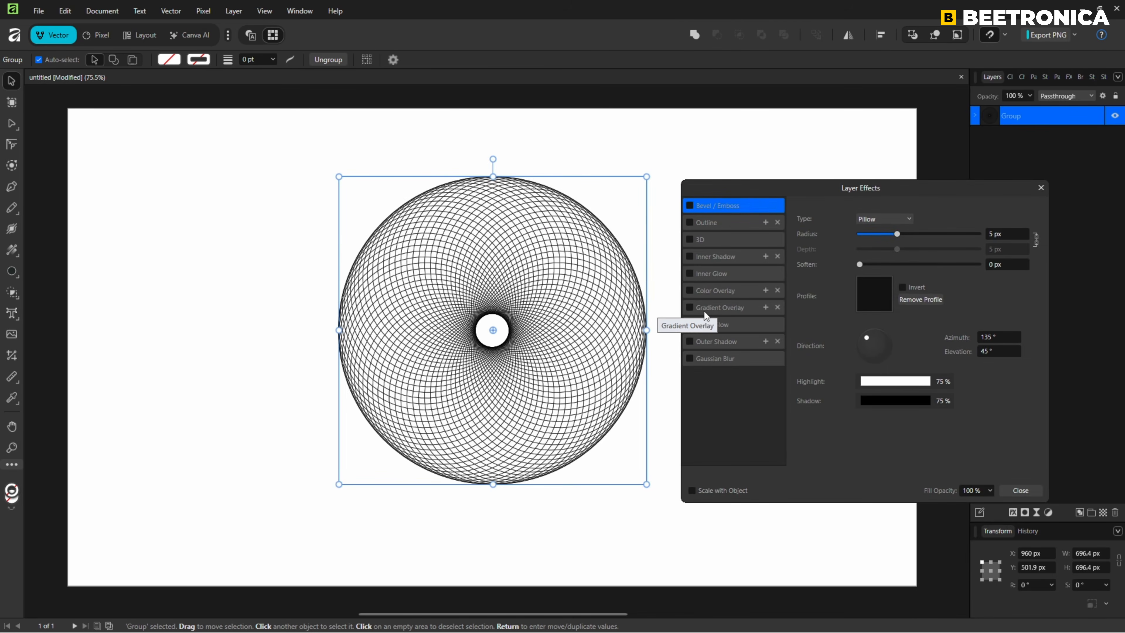
{"action": "left_click", "coordinate": [691, 307]}
{"action": "left_click", "coordinate": [721, 307]}
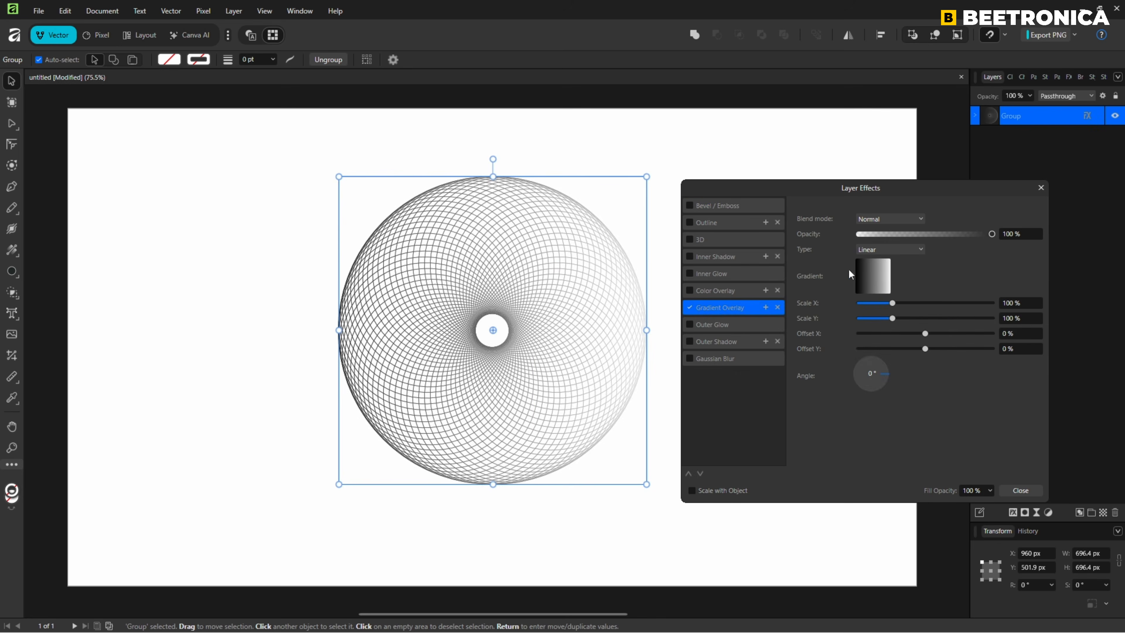
Set the starting stop of the overlay gradient to a vivid violet.
{"action": "left_click", "coordinate": [876, 272]}
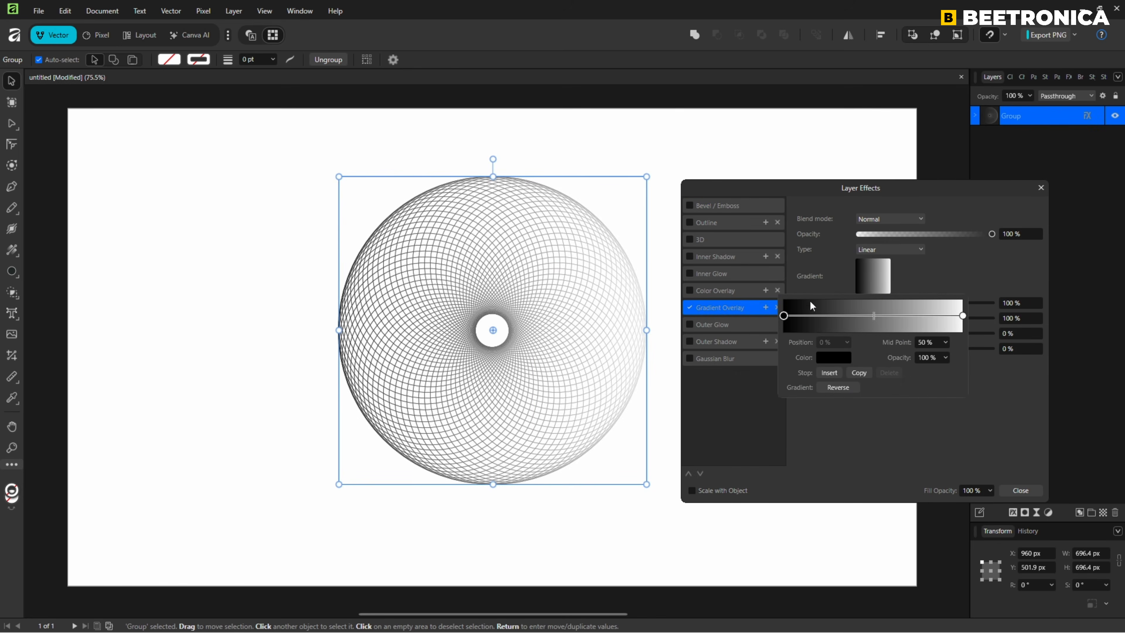
{"action": "left_click", "coordinate": [832, 357]}
{"action": "left_click", "coordinate": [834, 390]}
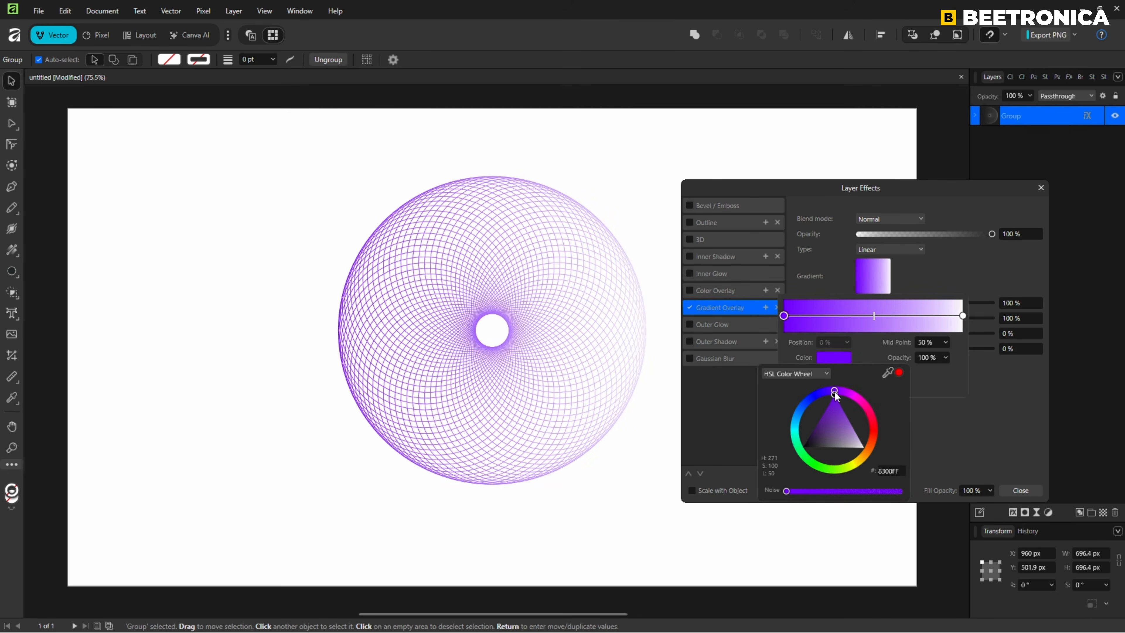
{"action": "left_click_drag", "start_coordinate": [835, 392], "coordinate": [837, 392]}
Set the end stop of the overlay gradient to a bright cyan blue.
{"action": "left_click", "coordinate": [963, 316]}
{"action": "left_click", "coordinate": [834, 358]}
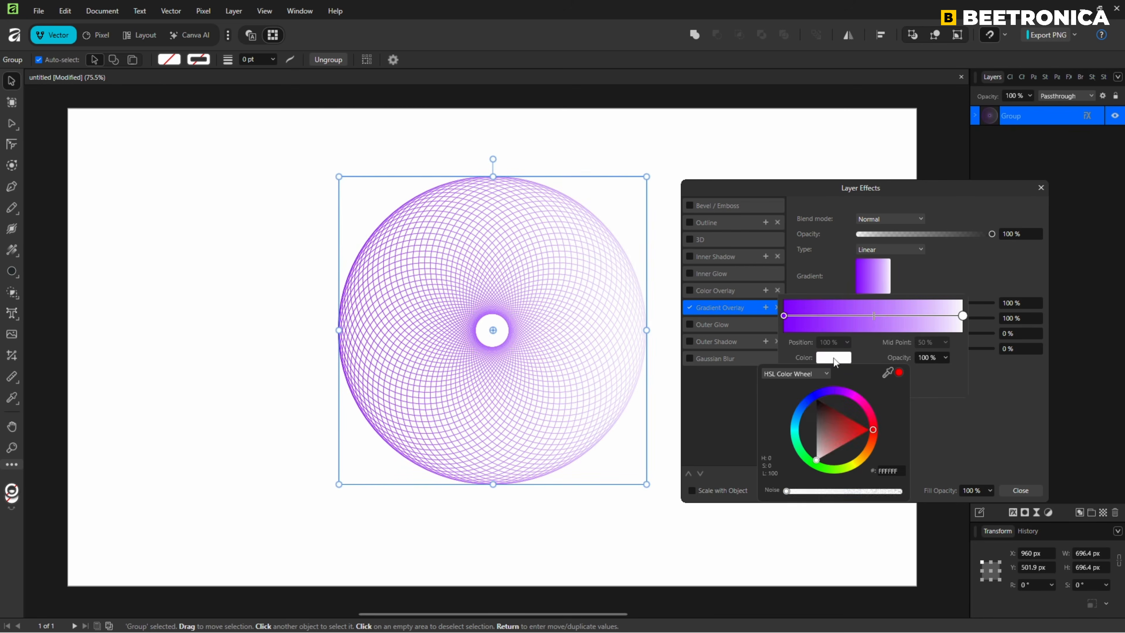
{"action": "left_click_drag", "start_coordinate": [812, 398], "coordinate": [807, 426]}
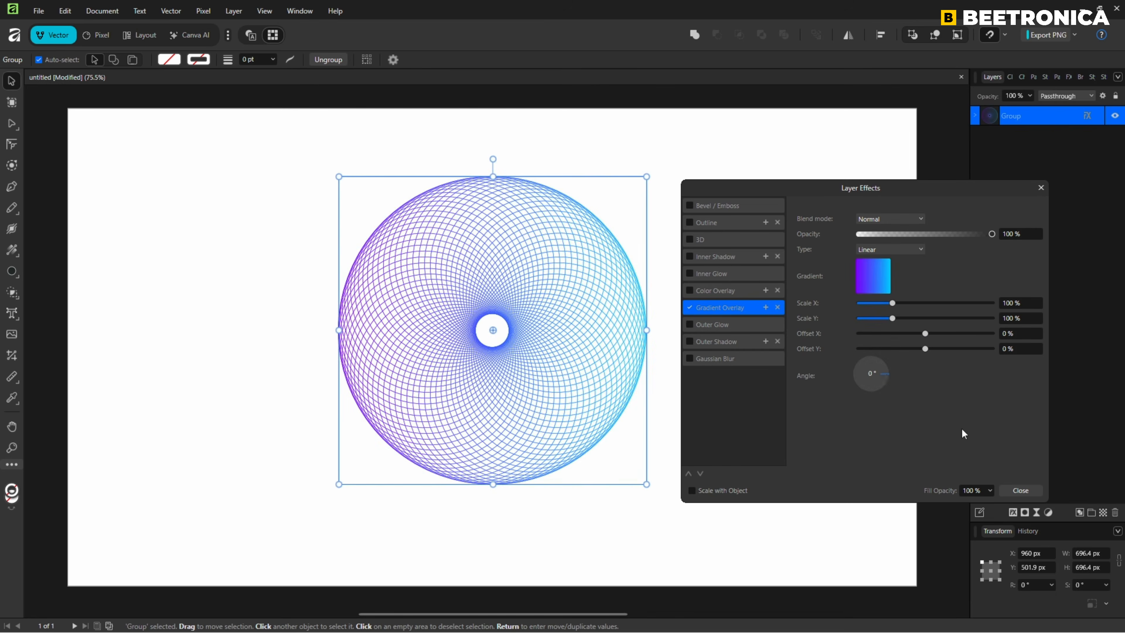
Set the gradient overlay angle to 135°, close the layer effects and deselect the group.
{"action": "left_click_drag", "start_coordinate": [888, 376], "coordinate": [863, 361]}
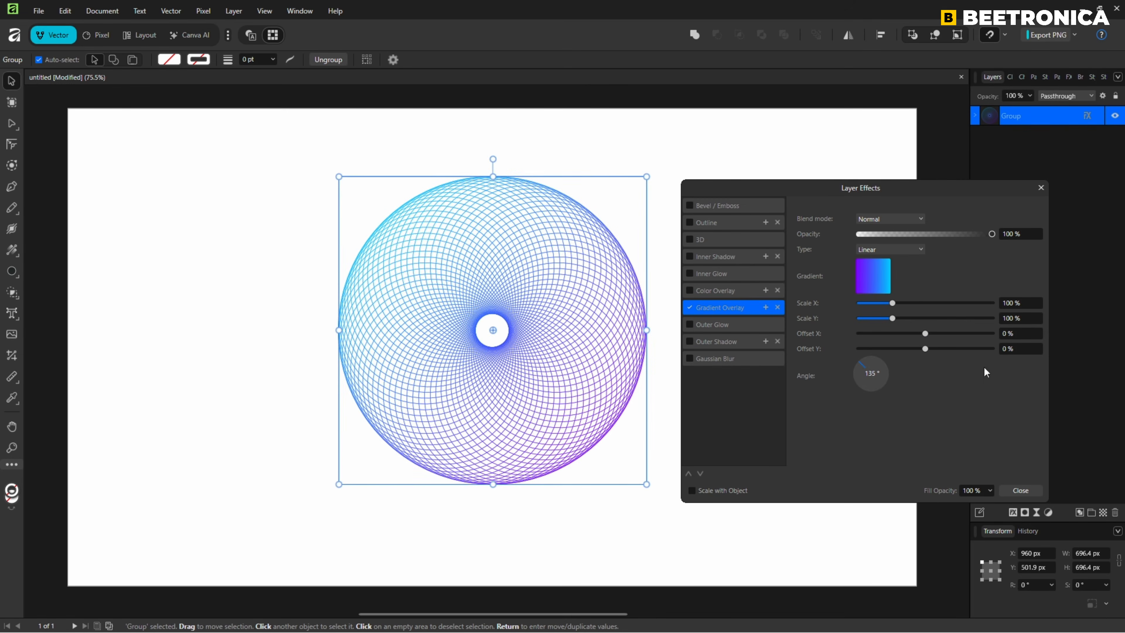
{"action": "left_click", "coordinate": [1019, 490]}
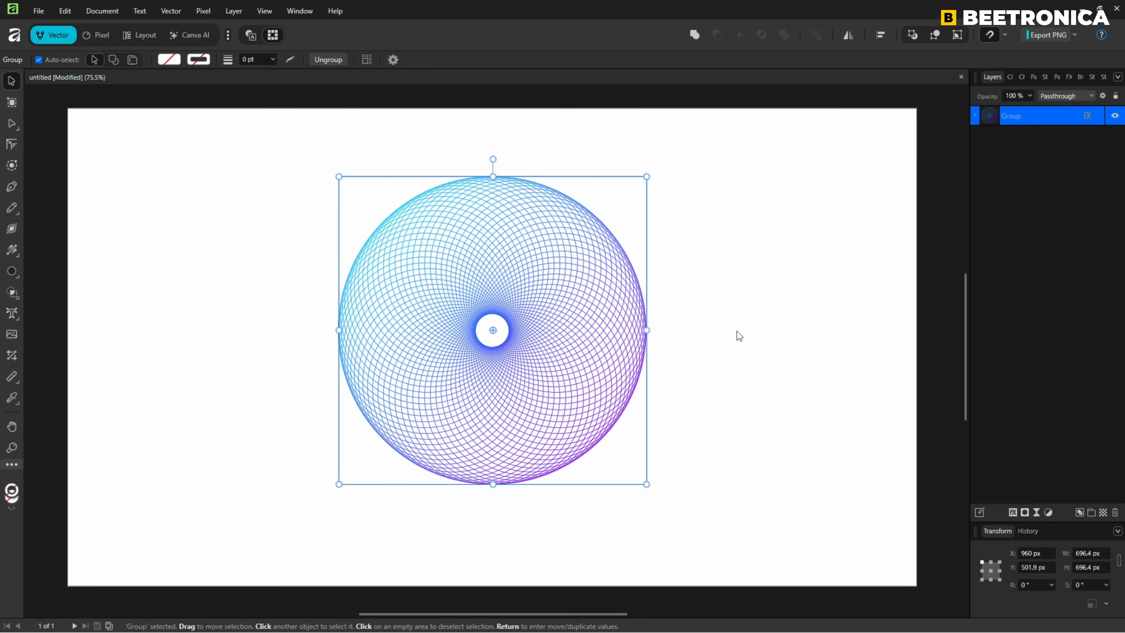
{"action": "left_click", "coordinate": [729, 331]}
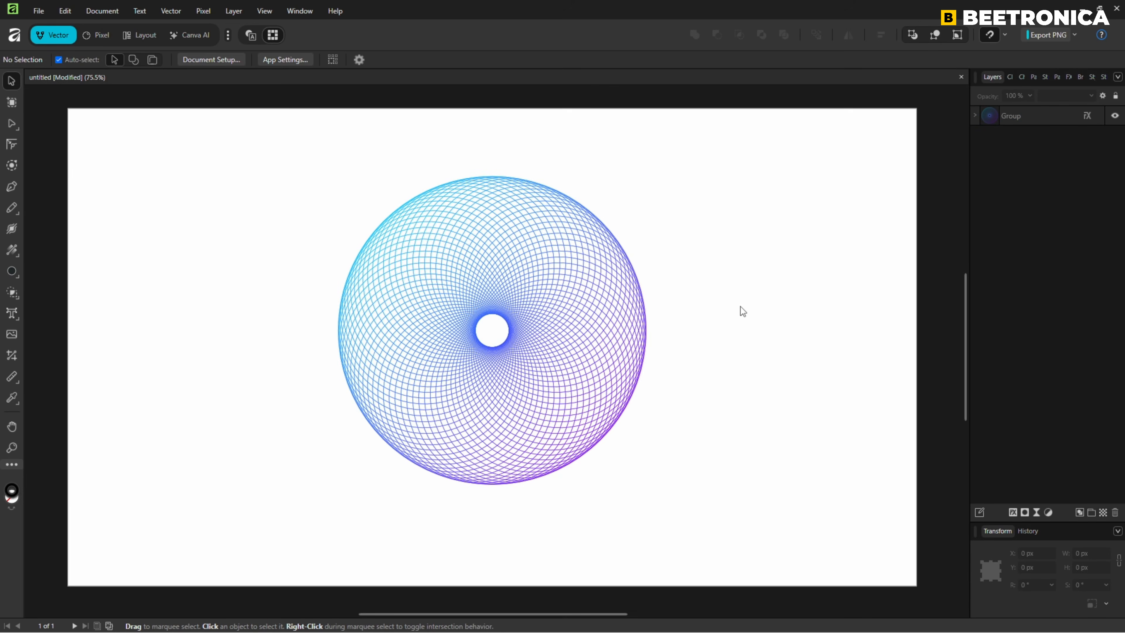
Hide the circle group, then draw a donut about 465 px in diameter and centre it horizontally near the page's upper edge.
{"action": "left_click", "coordinate": [1115, 116]}
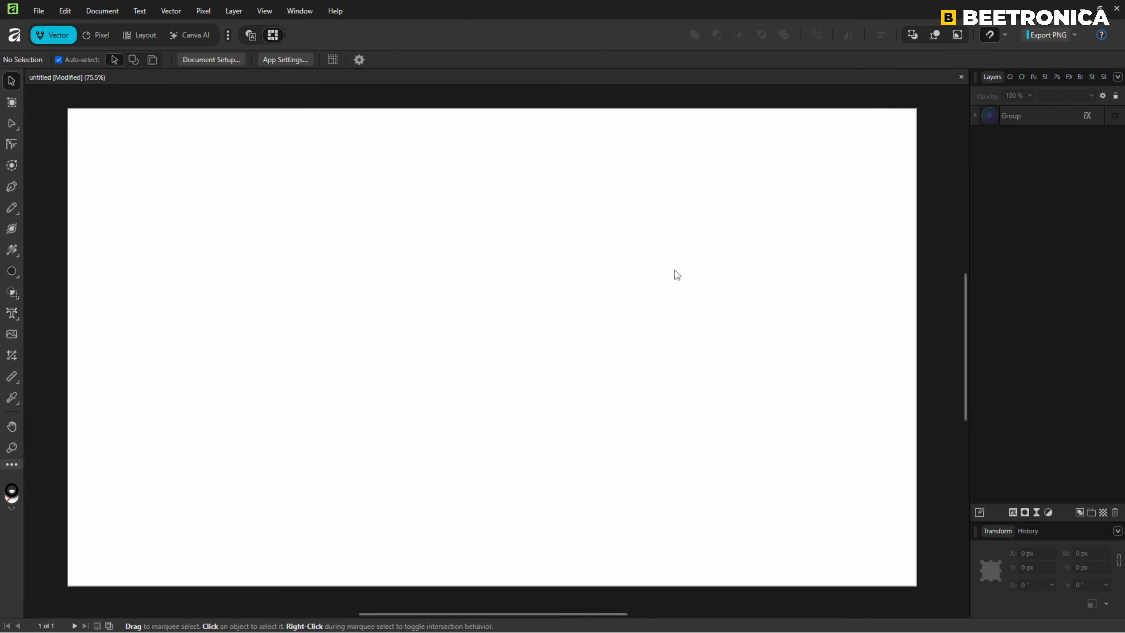
{"action": "right_click", "coordinate": [13, 272]}
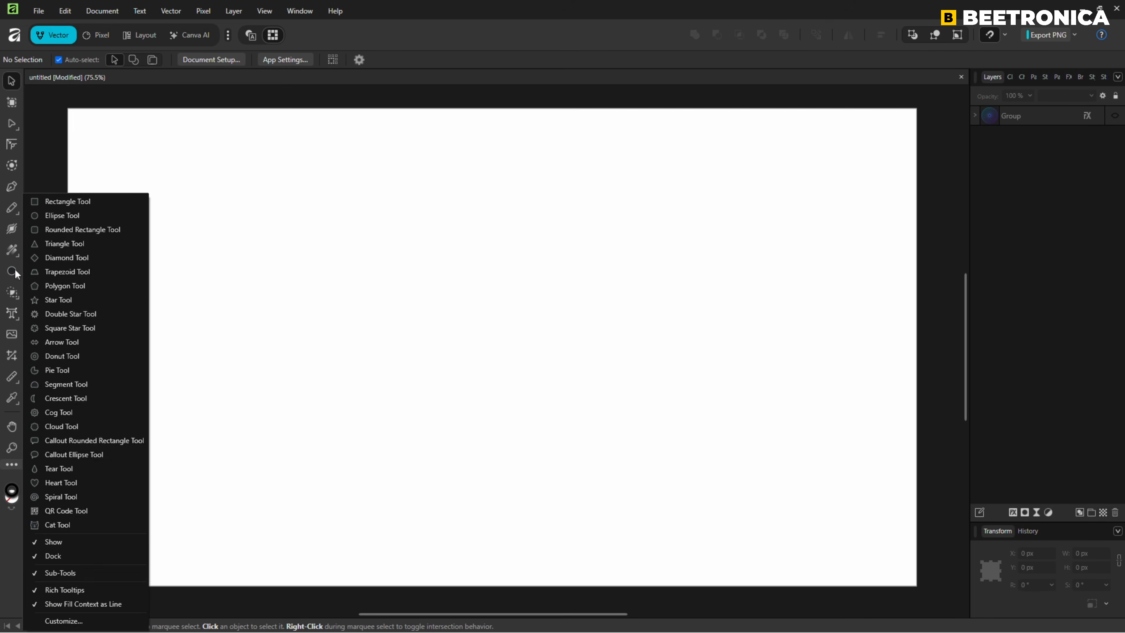
{"action": "left_click", "coordinate": [62, 358]}
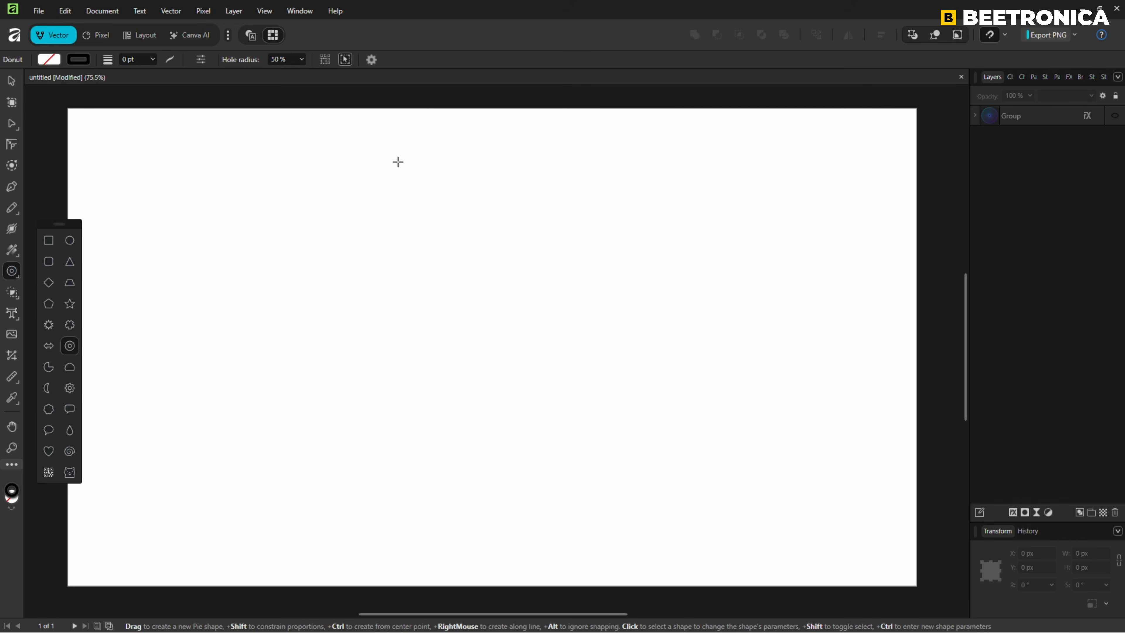
{"action": "left_click_drag", "start_coordinate": [398, 162], "coordinate": [593, 378]}
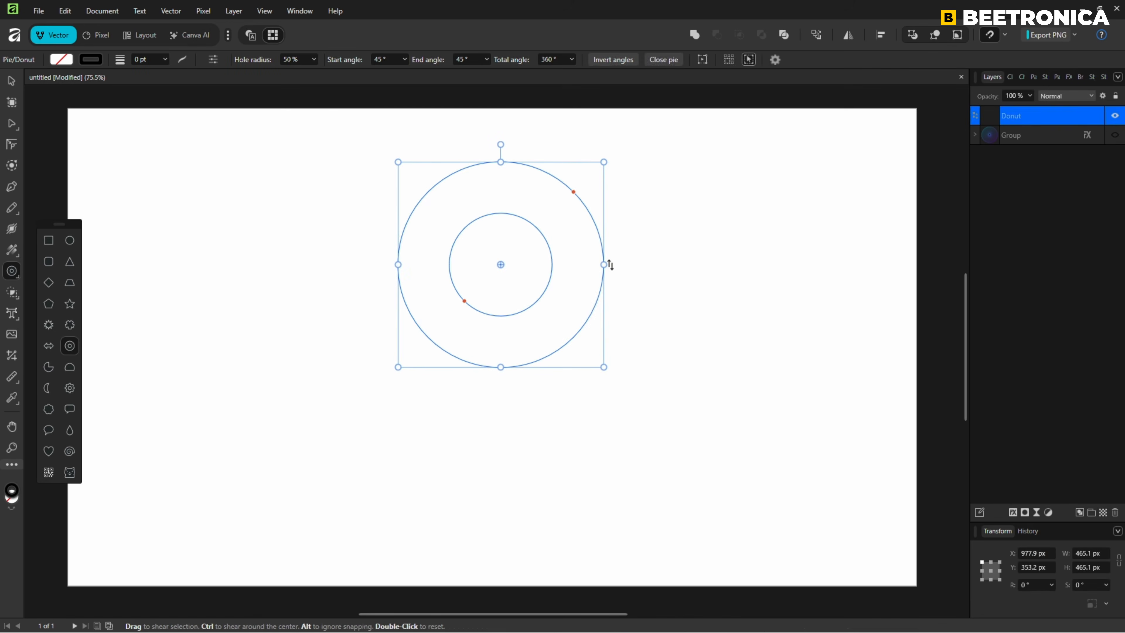
{"action": "left_click", "coordinate": [12, 81]}
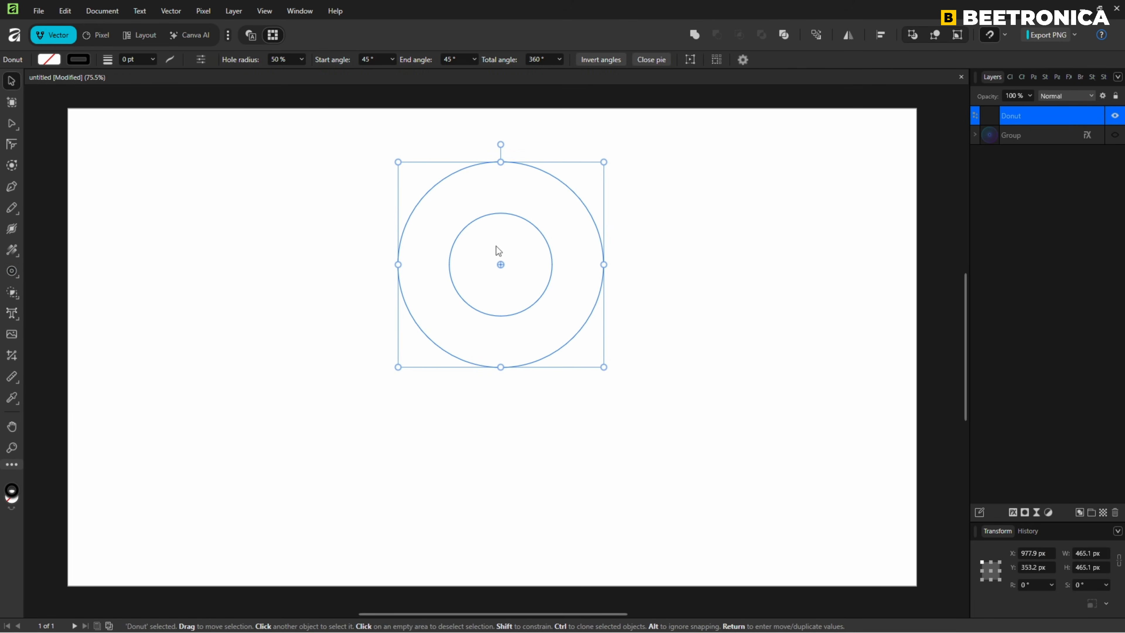
{"action": "left_click_drag", "start_coordinate": [497, 234], "coordinate": [493, 211]}
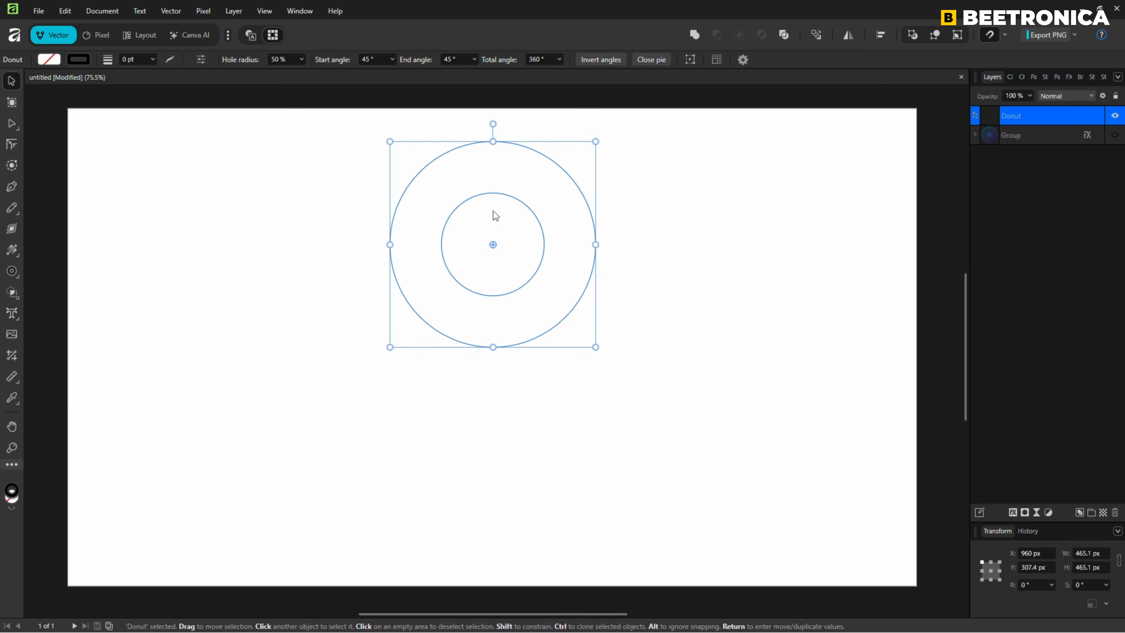
Give the donut a 1 pt black outline with no fill.
{"action": "left_click", "coordinate": [49, 61]}
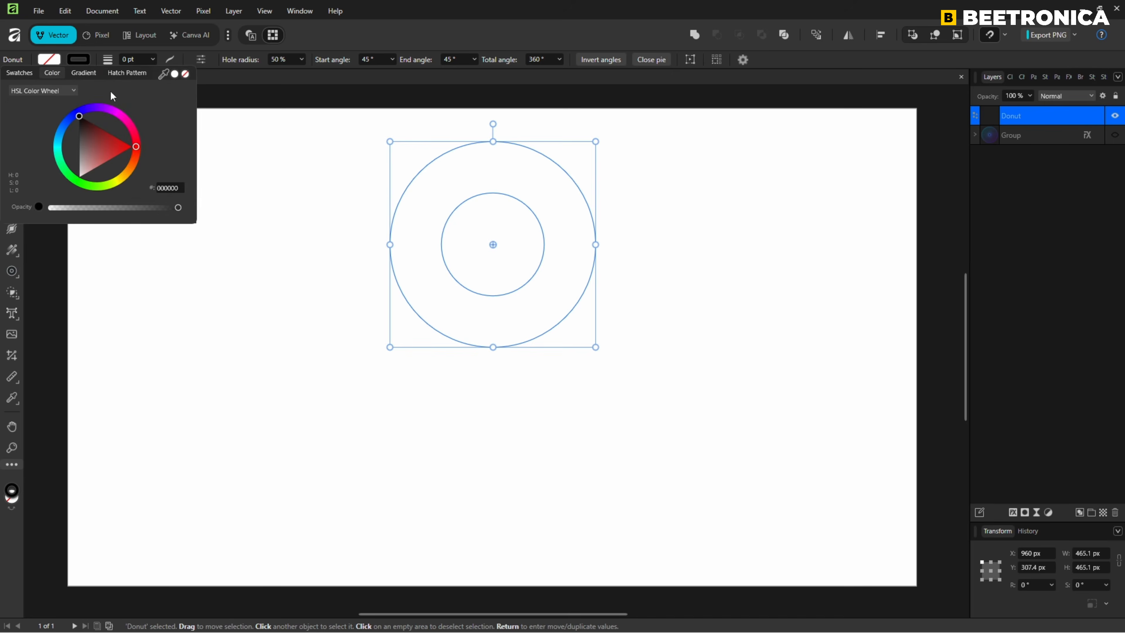
{"action": "left_click", "coordinate": [82, 59]}
{"action": "left_click", "coordinate": [142, 60]}
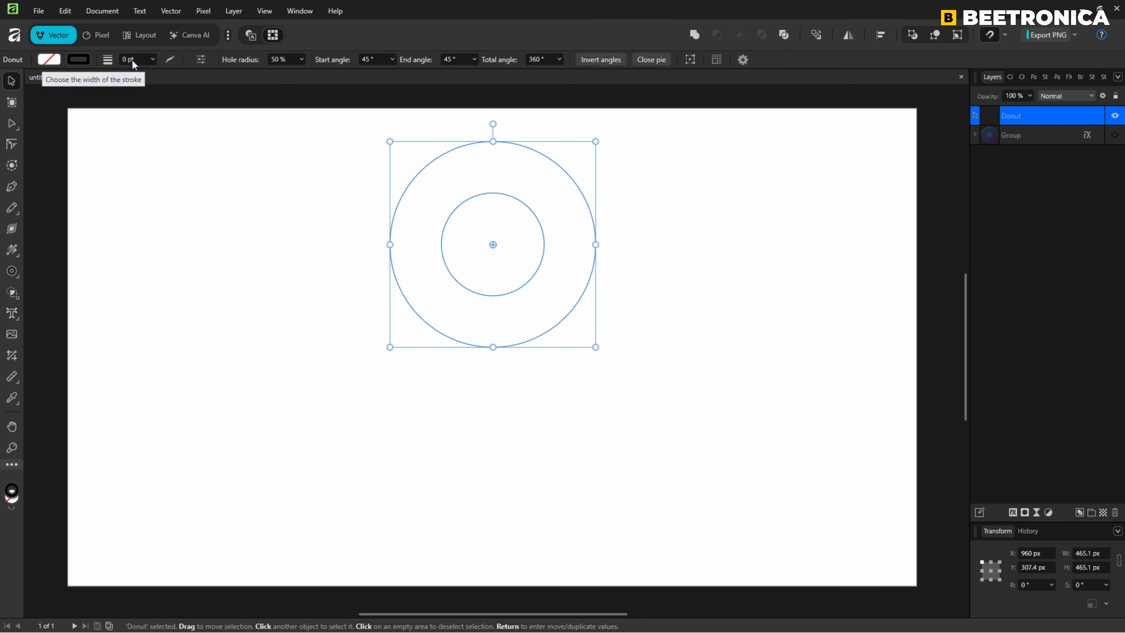
{"action": "type", "text": "1"}
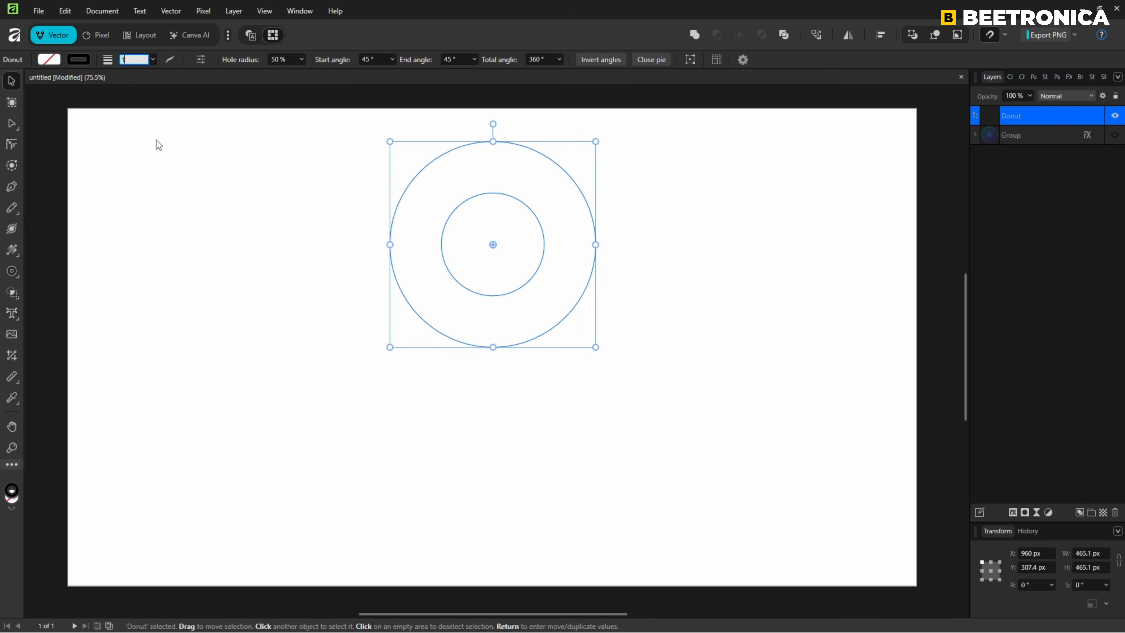
{"action": "key", "text": "Return"}
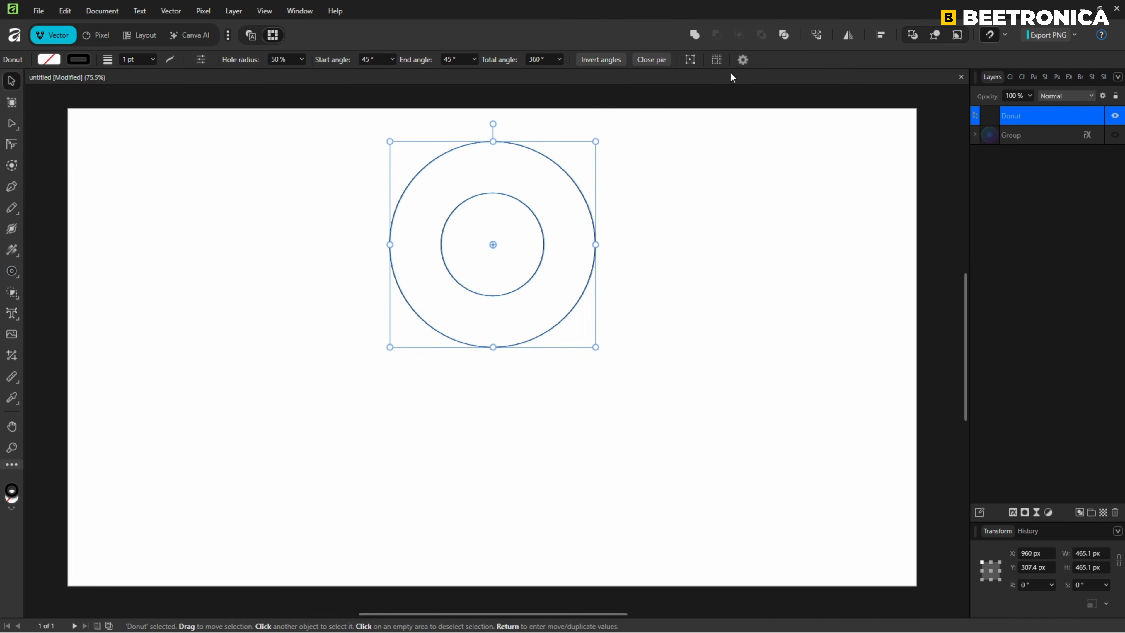
Move the donut's transform origin straight down to just inside its lower outer edge and make a duplicate rotated 5° about it.
{"action": "left_click", "coordinate": [742, 60]}
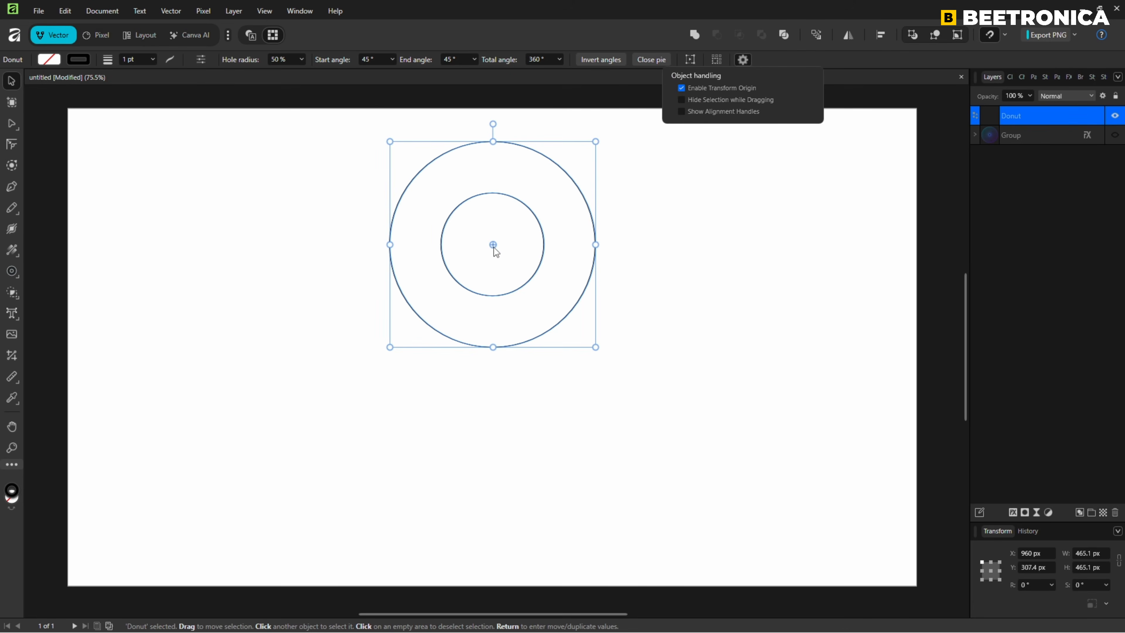
{"action": "left_click_drag", "start_coordinate": [494, 248], "coordinate": [493, 330]}
{"action": "key", "text": "ctrl+j"}
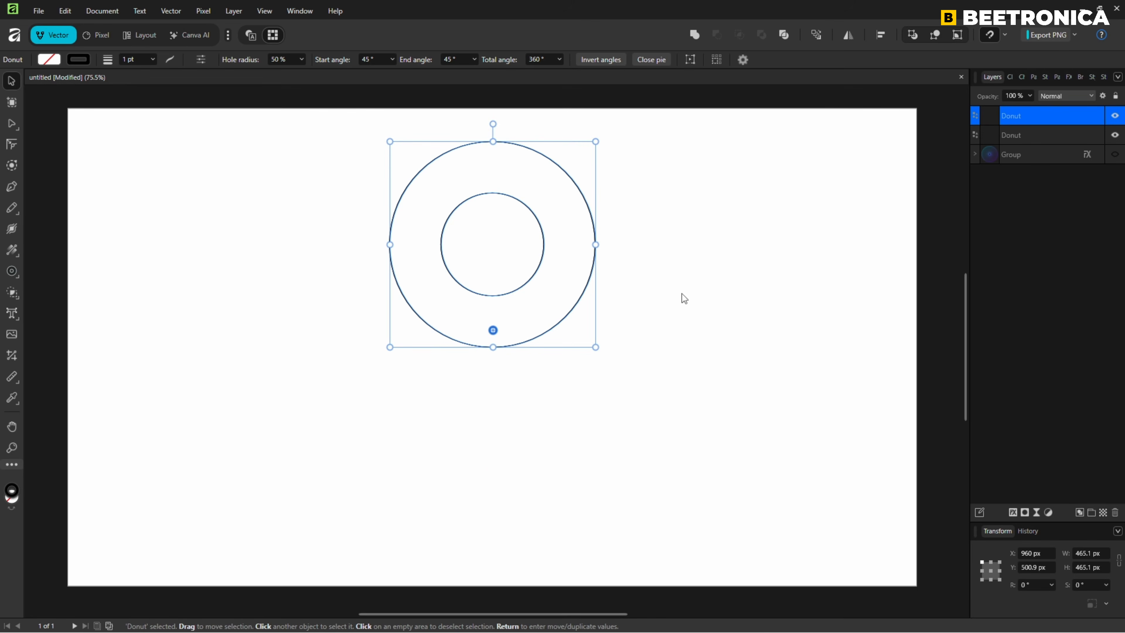
{"action": "left_click", "coordinate": [1021, 585]}
{"action": "type", "text": "5"}
{"action": "key", "text": "Return"}
Repeat the 5° rotated duplication until the donut copies complete a full turn around the offset origin.
{"action": "key", "text": "ctrl+j"}
{"action": "key", "text": "ctrl+j"}
{"action": "key", "text": "ctrl+j"}
{"action": "key", "text": "ctrl+j"}
{"action": "key", "text": "ctrl+j"}
{"action": "key", "text": "ctrl+j"}
{"action": "key", "text": "ctrl+j"}
{"action": "key", "text": "ctrl+j"}
{"action": "key", "text": "ctrl+j"}
{"action": "key", "text": "ctrl+j"}
{"action": "key", "text": "ctrl+j"}
{"action": "key", "text": "ctrl+j"}
{"action": "key", "text": "ctrl+j"}
{"action": "key", "text": "ctrl+j"}
{"action": "key", "text": "ctrl+j"}
{"action": "key", "text": "ctrl+j"}
{"action": "key", "text": "ctrl+j"}
{"action": "key", "text": "ctrl+j"}
{"action": "key", "text": "ctrl+j"}
{"action": "key", "text": "ctrl+j"}
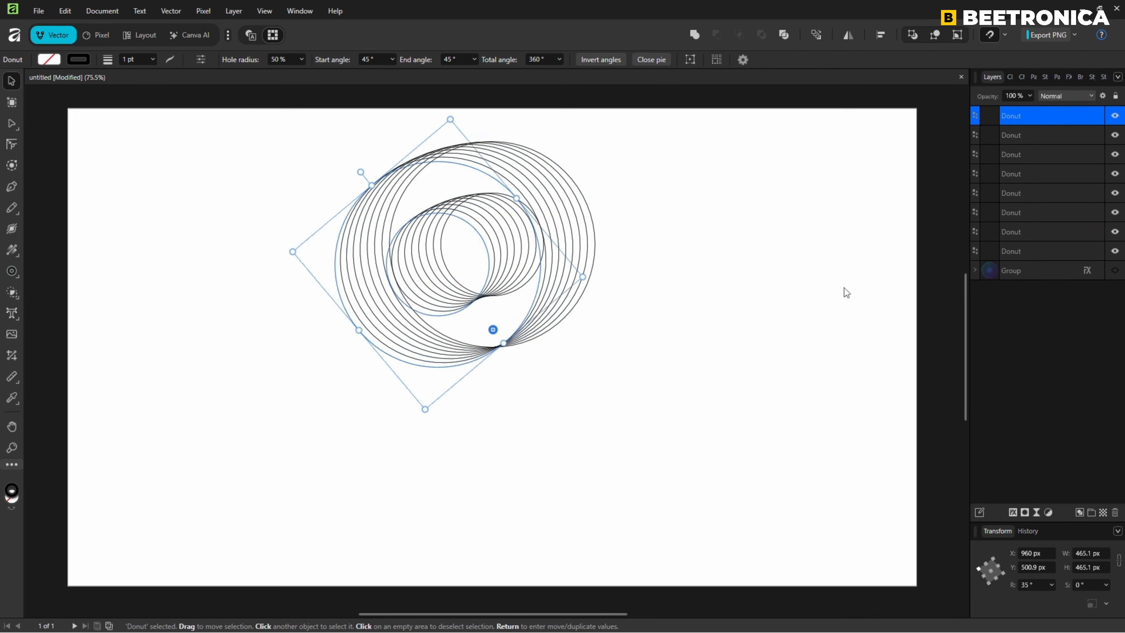
{"action": "key", "text": "ctrl+j"}
{"action": "key", "text": "ctrl+j"}
{"action": "key", "text": "ctrl+j"}
{"action": "key", "text": "ctrl+j"}
{"action": "key", "text": "ctrl+j"}
{"action": "key", "text": "ctrl+j"}
{"action": "key", "text": "ctrl+j"}
{"action": "key", "text": "ctrl+j"}
{"action": "key", "text": "ctrl+j"}
{"action": "key", "text": "ctrl+j"}
{"action": "key", "text": "ctrl+j"}
{"action": "key", "text": "ctrl+j"}
{"action": "key", "text": "ctrl+j"}
{"action": "key", "text": "ctrl+j"}
{"action": "key", "text": "ctrl+j"}
{"action": "key", "text": "ctrl+j"}
{"action": "key", "text": "ctrl+j"}
{"action": "key", "text": "ctrl+j"}
{"action": "key", "text": "ctrl+j"}
{"action": "key", "text": "ctrl+j"}
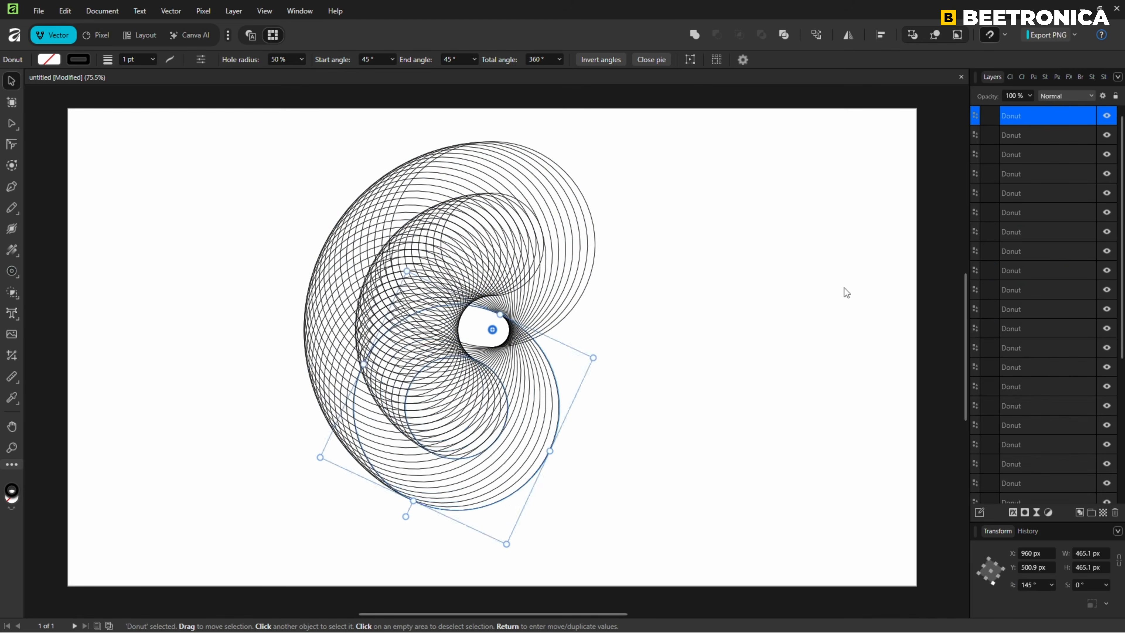
{"action": "key", "text": "ctrl+j"}
{"action": "key", "text": "ctrl+j"}
{"action": "key", "text": "ctrl+j"}
{"action": "key", "text": "ctrl+j"}
{"action": "key", "text": "ctrl+j"}
{"action": "key", "text": "ctrl+j"}
{"action": "key", "text": "ctrl+j"}
{"action": "key", "text": "ctrl+j"}
{"action": "key", "text": "ctrl+j"}
{"action": "key", "text": "ctrl+j"}
{"action": "key", "text": "ctrl+j"}
{"action": "key", "text": "ctrl+j"}
{"action": "key", "text": "ctrl+j"}
{"action": "key", "text": "ctrl+j"}
{"action": "key", "text": "ctrl+j"}
{"action": "key", "text": "ctrl+j"}
{"action": "key", "text": "ctrl+j"}
{"action": "key", "text": "ctrl+j"}
{"action": "key", "text": "ctrl+j"}
{"action": "key", "text": "ctrl+j"}
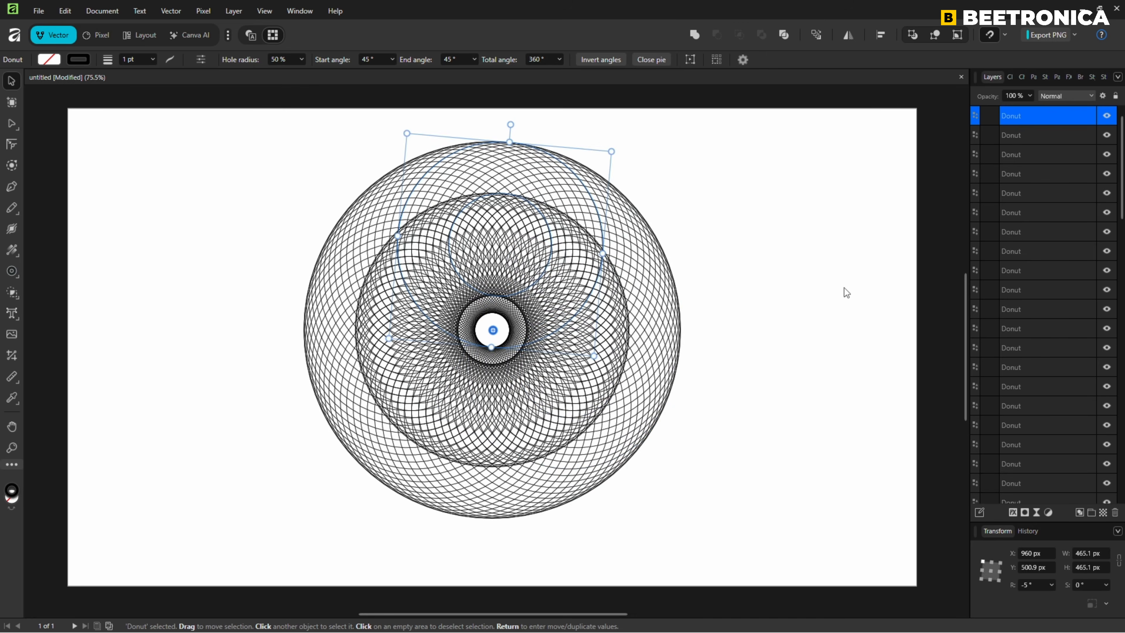
Select all the donut copies on the page and group them.
{"action": "left_click", "coordinate": [784, 281]}
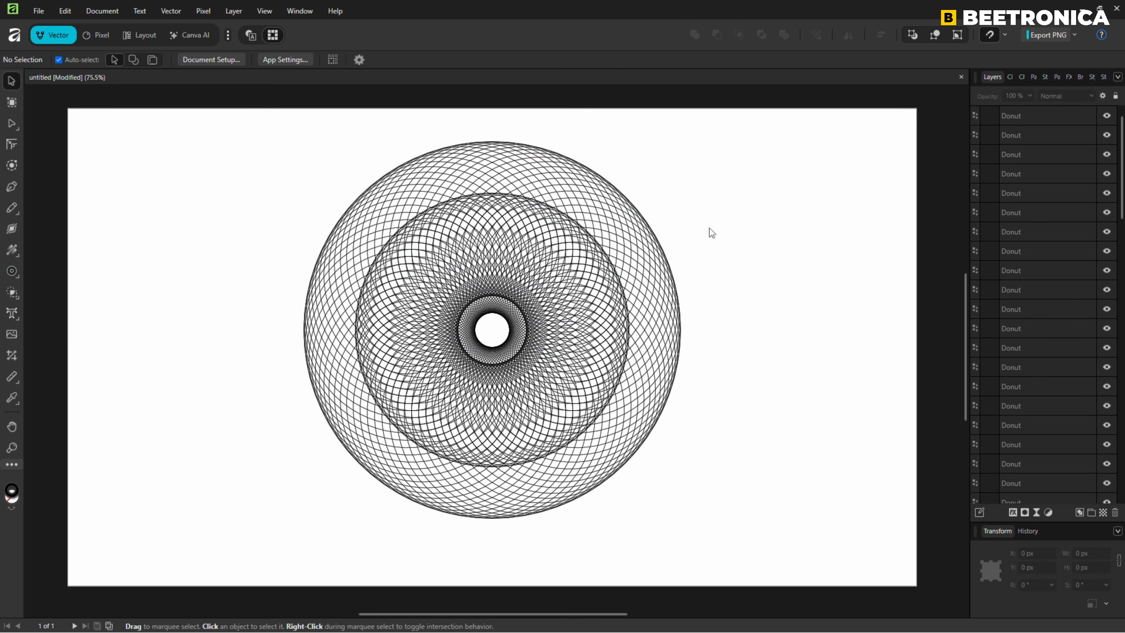
{"action": "left_click_drag", "start_coordinate": [234, 114], "coordinate": [801, 536]}
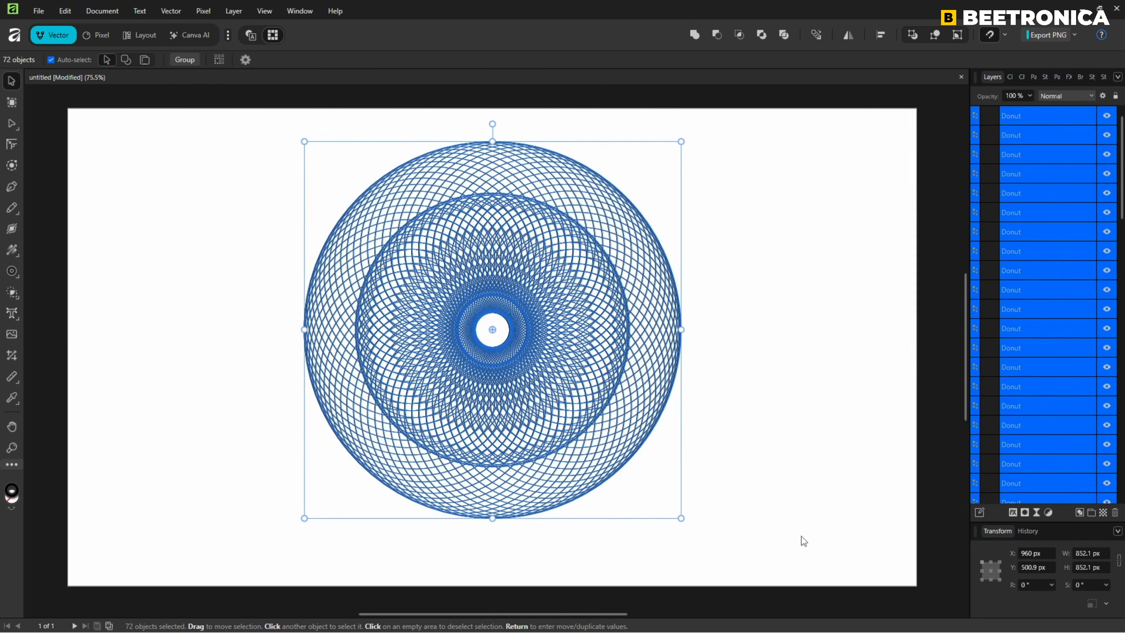
{"action": "left_click", "coordinate": [184, 60]}
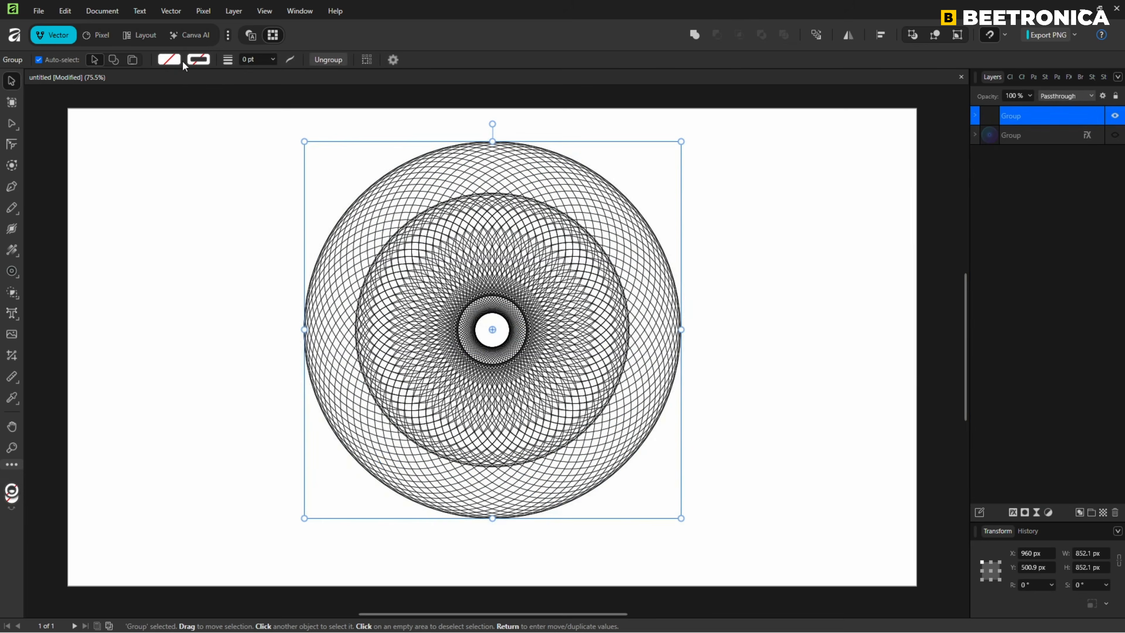
Enable a gradient overlay in the donut group's layer effects and shift the dialog clear of the artwork.
{"action": "left_click", "coordinate": [1014, 513]}
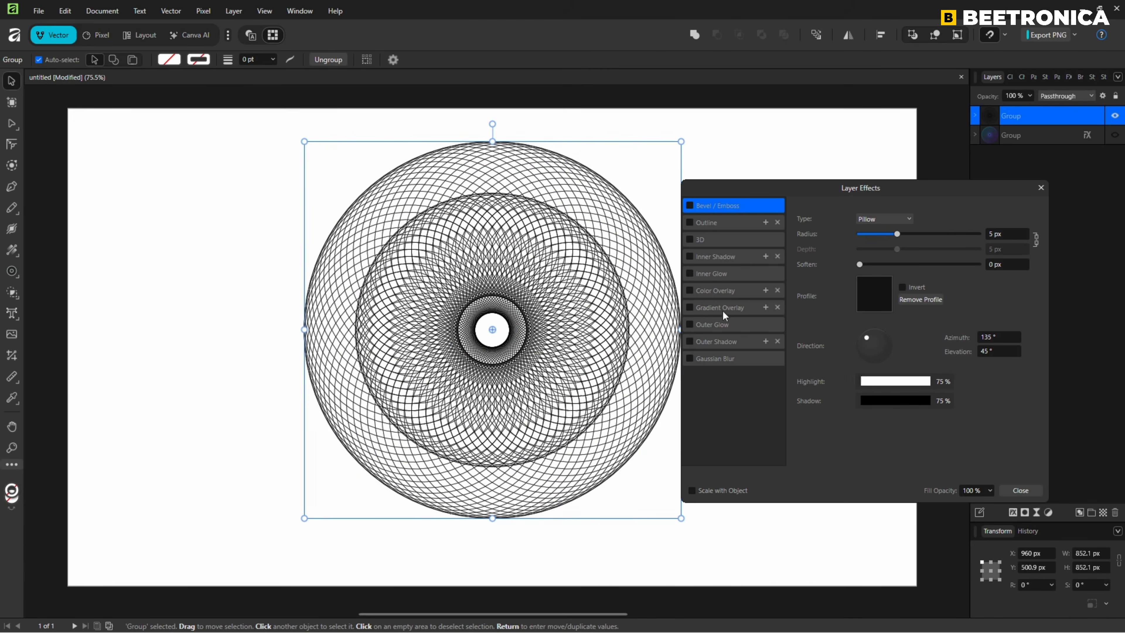
{"action": "left_click", "coordinate": [723, 310]}
{"action": "left_click", "coordinate": [692, 309]}
{"action": "left_click_drag", "start_coordinate": [817, 190], "coordinate": [846, 195]}
Set the starting stop of the donut group's overlay gradient to pure red (FF0000).
{"action": "left_click", "coordinate": [909, 279]}
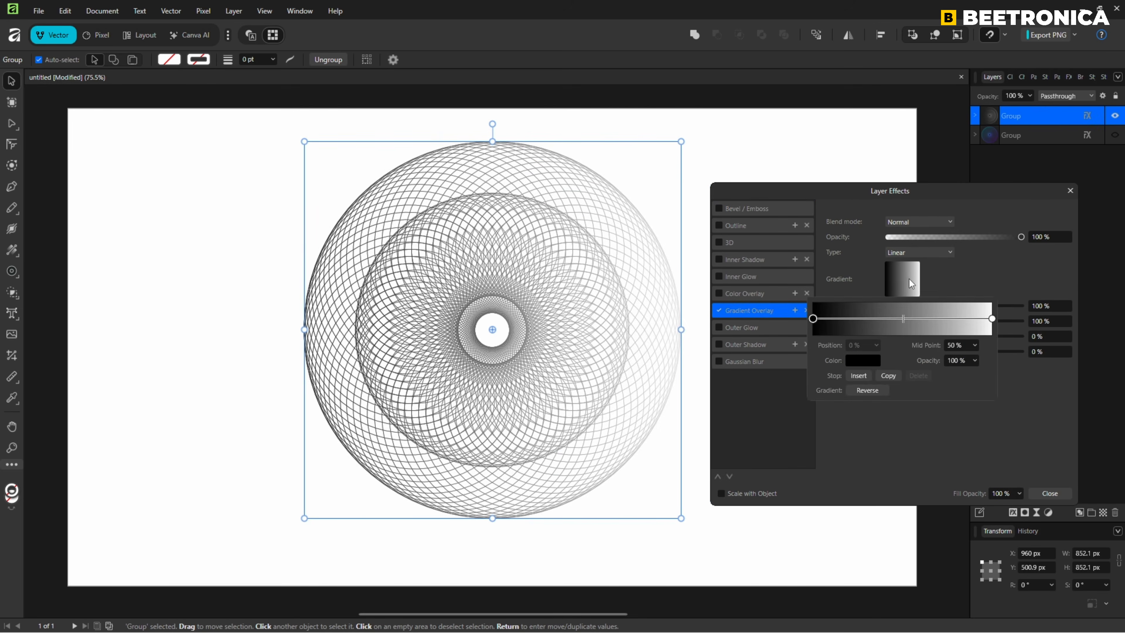
{"action": "left_click", "coordinate": [858, 359]}
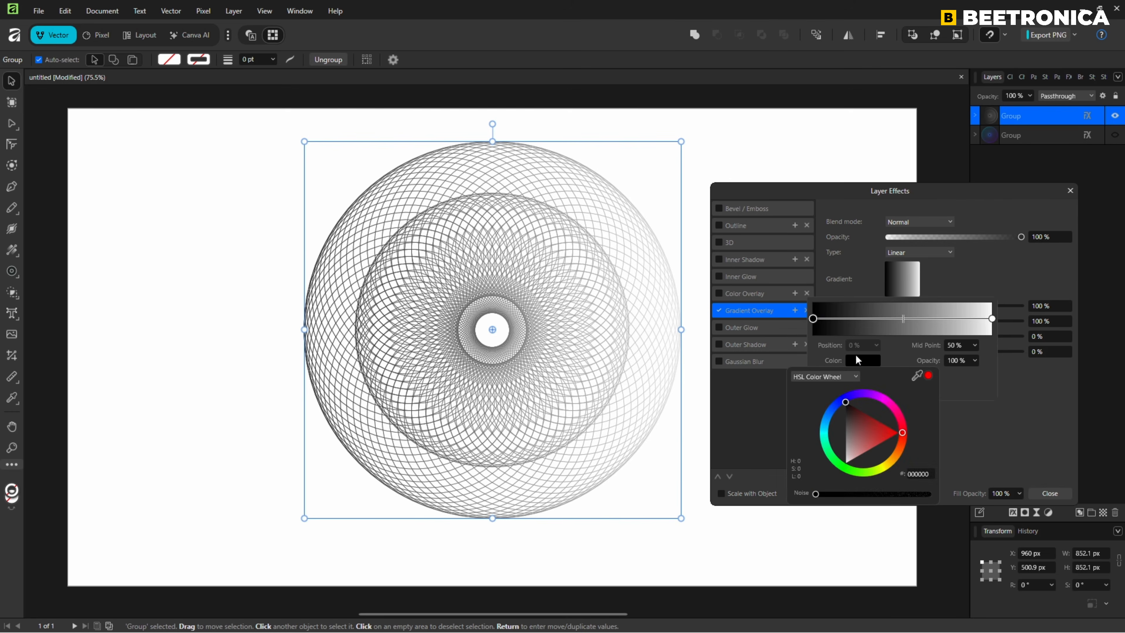
{"action": "left_click_drag", "start_coordinate": [886, 427], "coordinate": [909, 431]}
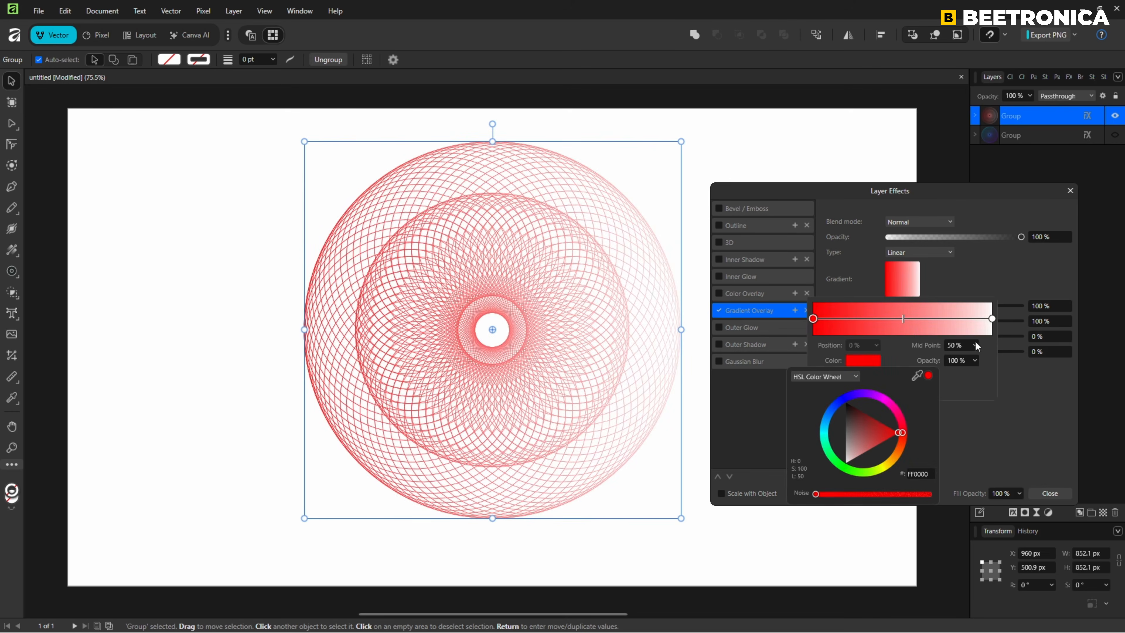
Set the end stop of the donut group's overlay gradient to a saturated amber yellow.
{"action": "left_click", "coordinate": [992, 320]}
{"action": "left_click", "coordinate": [991, 319]}
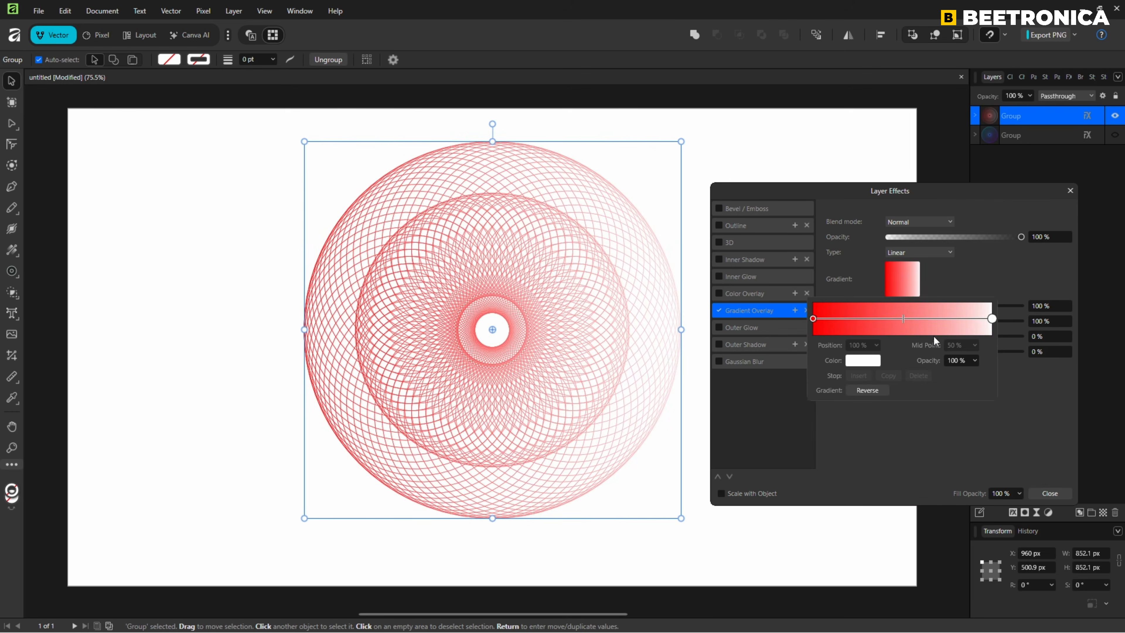
{"action": "left_click", "coordinate": [861, 361]}
{"action": "left_click_drag", "start_coordinate": [905, 434], "coordinate": [888, 462]}
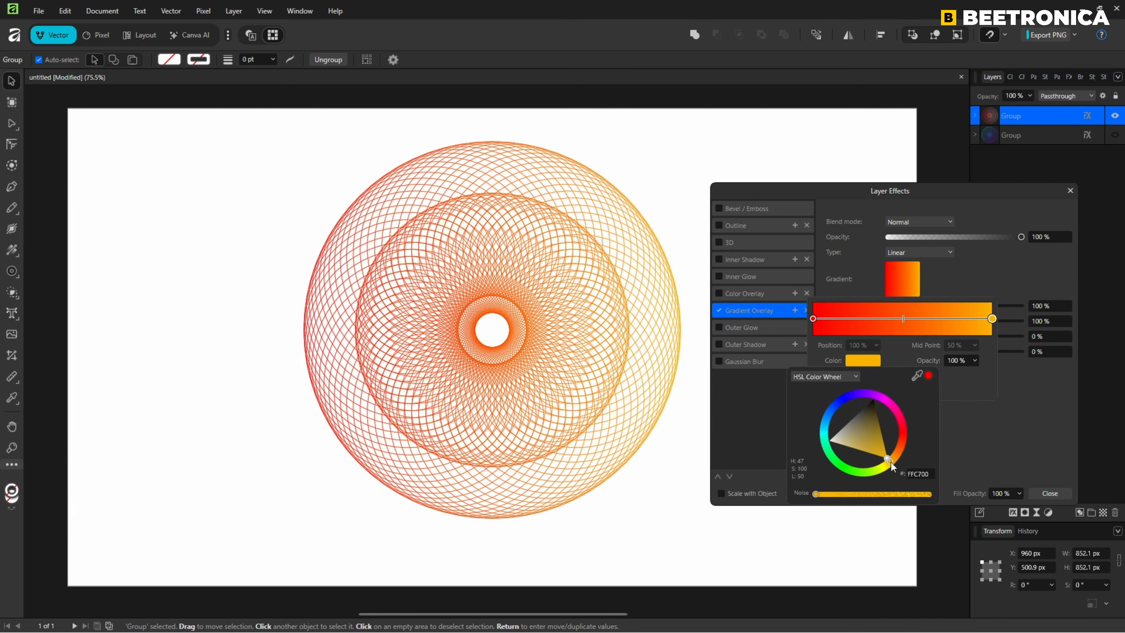
{"action": "left_click", "coordinate": [962, 436]}
Rotate the overlay gradient to run diagonally from yellow at the artwork's upper left to red at its lower right, then close the effects and deselect.
{"action": "left_click_drag", "start_coordinate": [915, 379], "coordinate": [902, 369]}
{"action": "left_click", "coordinate": [1051, 494]}
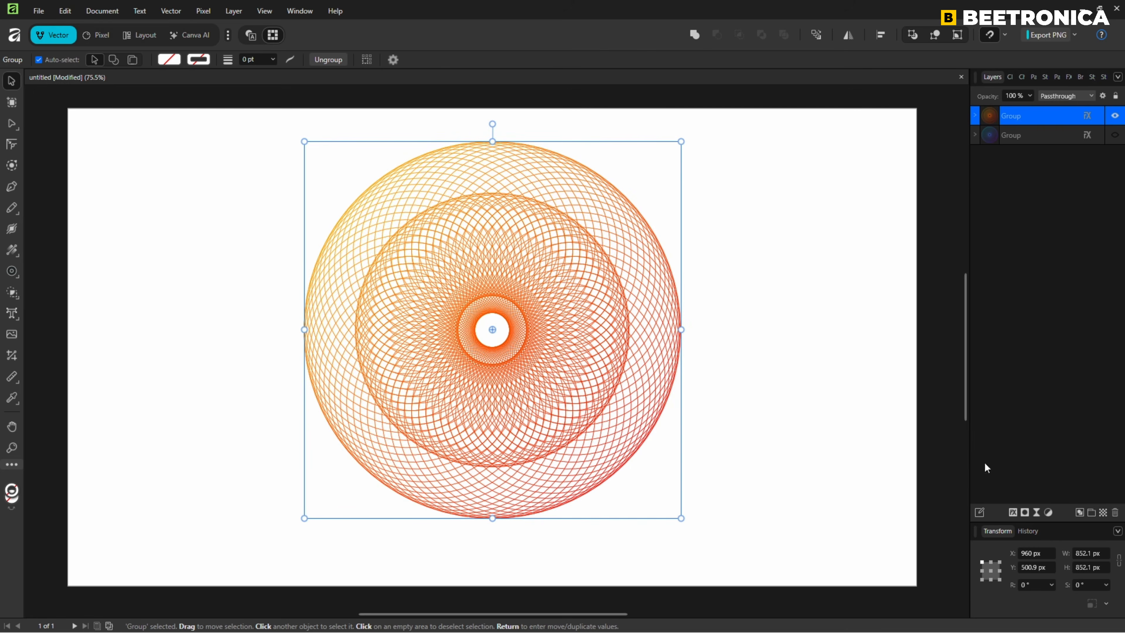
{"action": "left_click", "coordinate": [755, 346]}
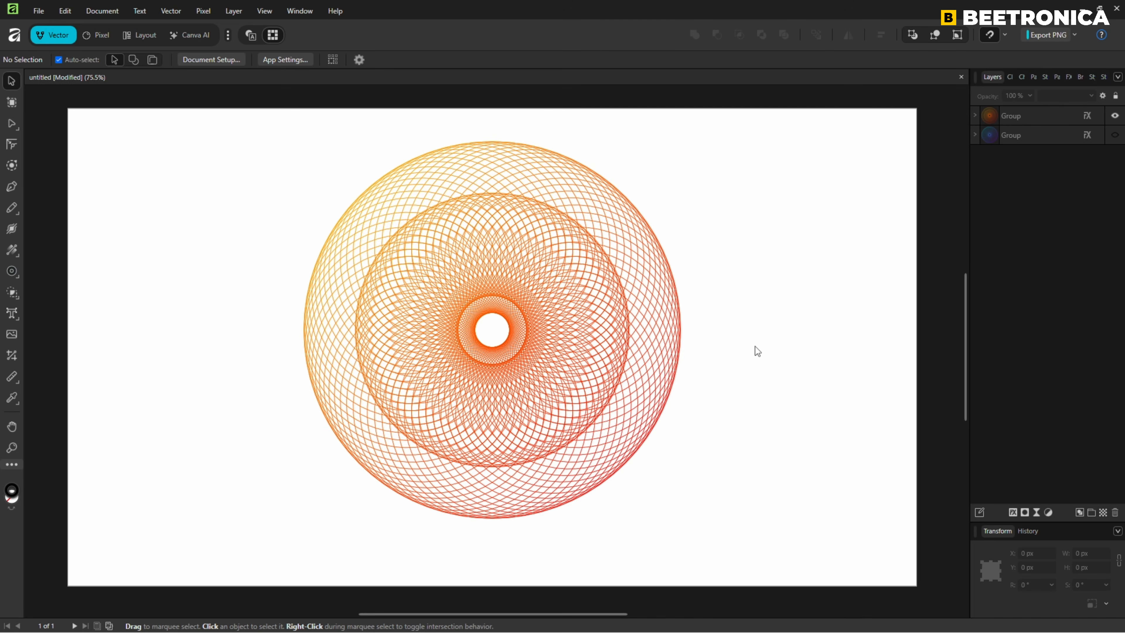
Place the orange donut group on the page's right half and the unhidden blue circle group on the left half, both vertically centred.
{"action": "left_click_drag", "start_coordinate": [569, 347], "coordinate": [726, 363]}
{"action": "left_click", "coordinate": [1114, 134]}
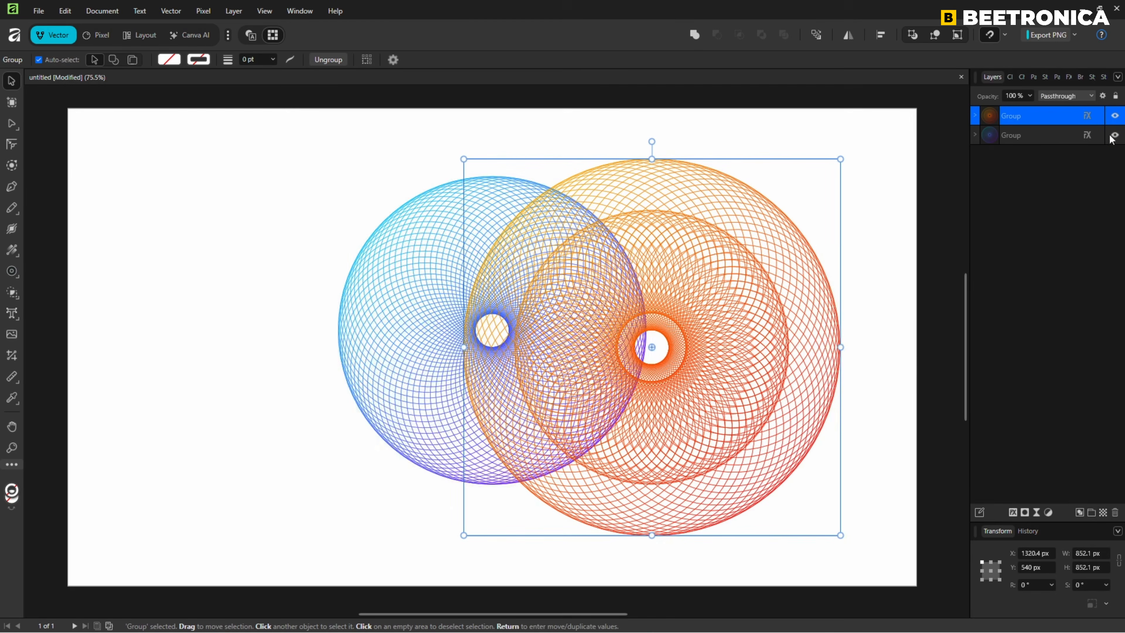
{"action": "left_click", "coordinate": [1050, 136]}
{"action": "left_click_drag", "start_coordinate": [416, 335], "coordinate": [229, 352]}
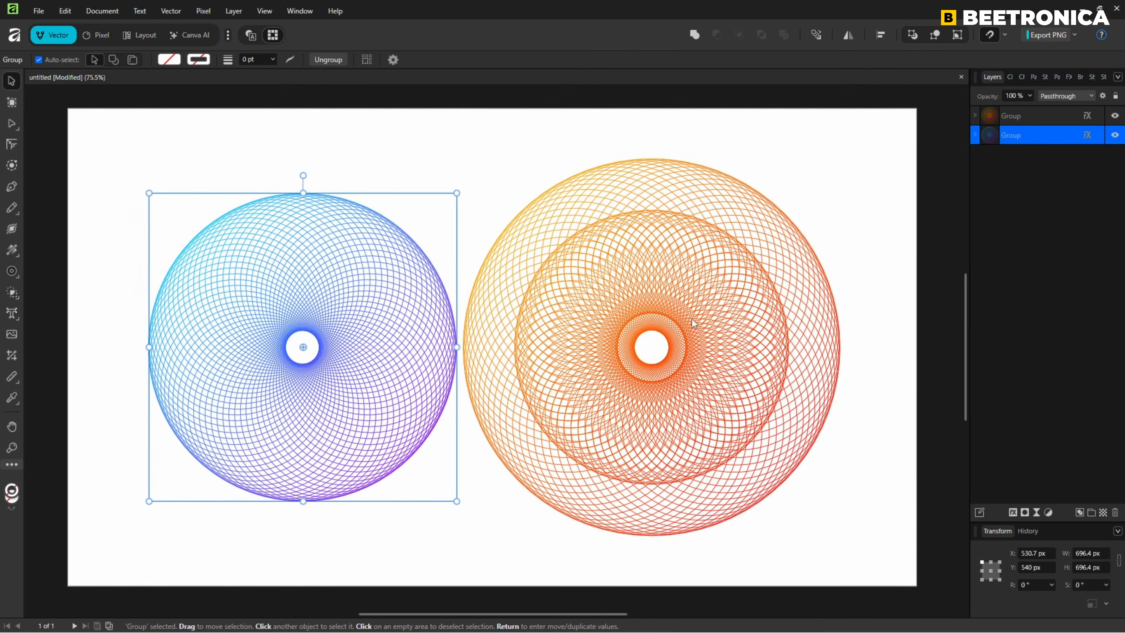
{"action": "left_click", "coordinate": [902, 366]}
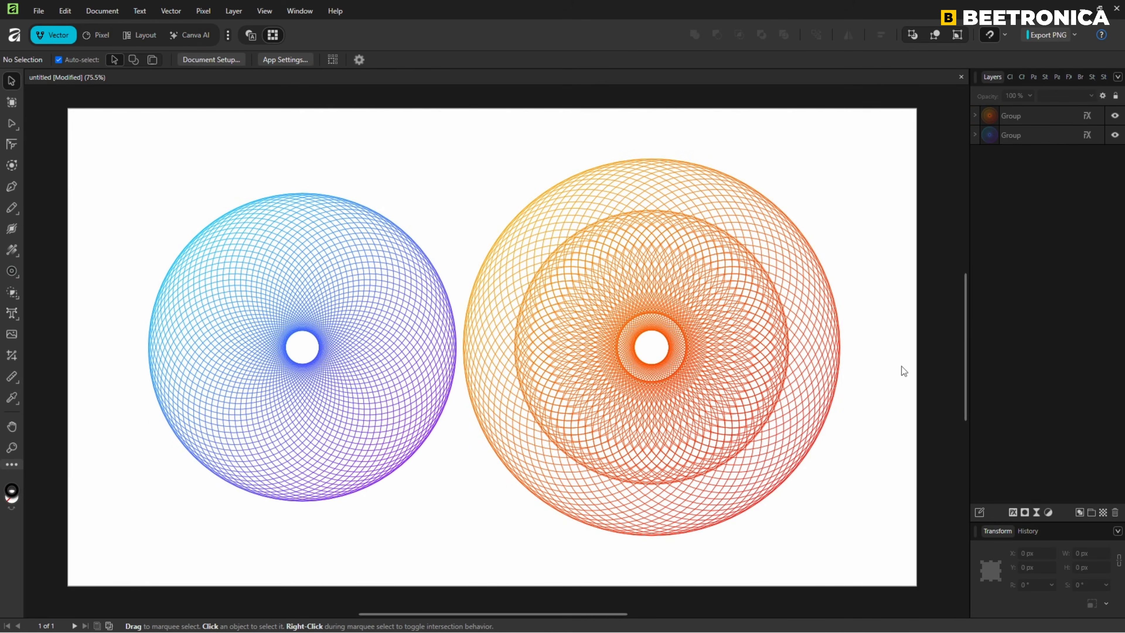